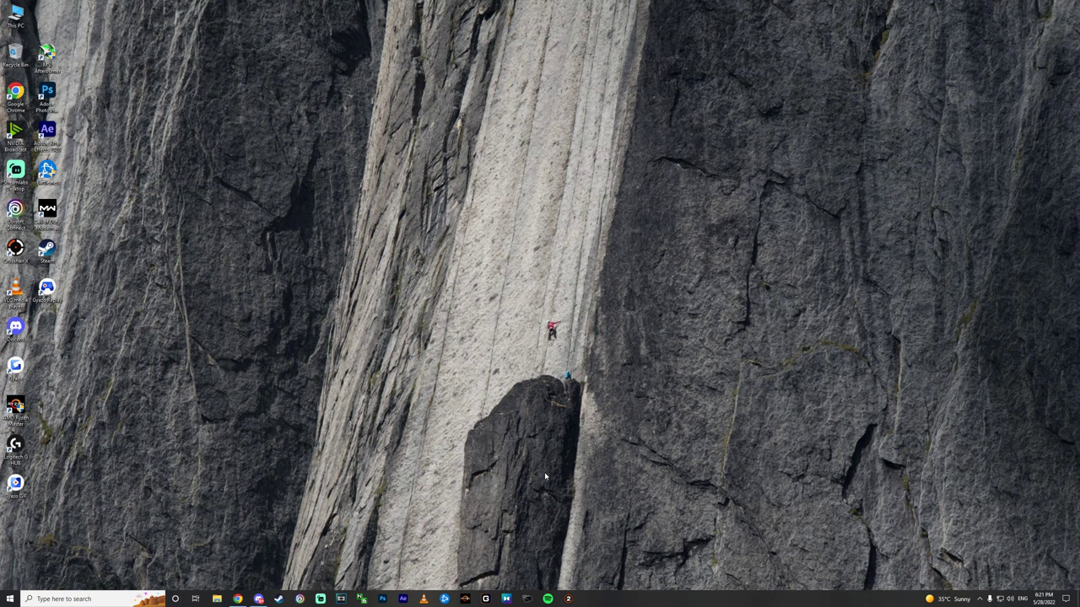
- Search Windows Settings for 'exploi' and open Exploit protection in Windows Security
click(9, 599)
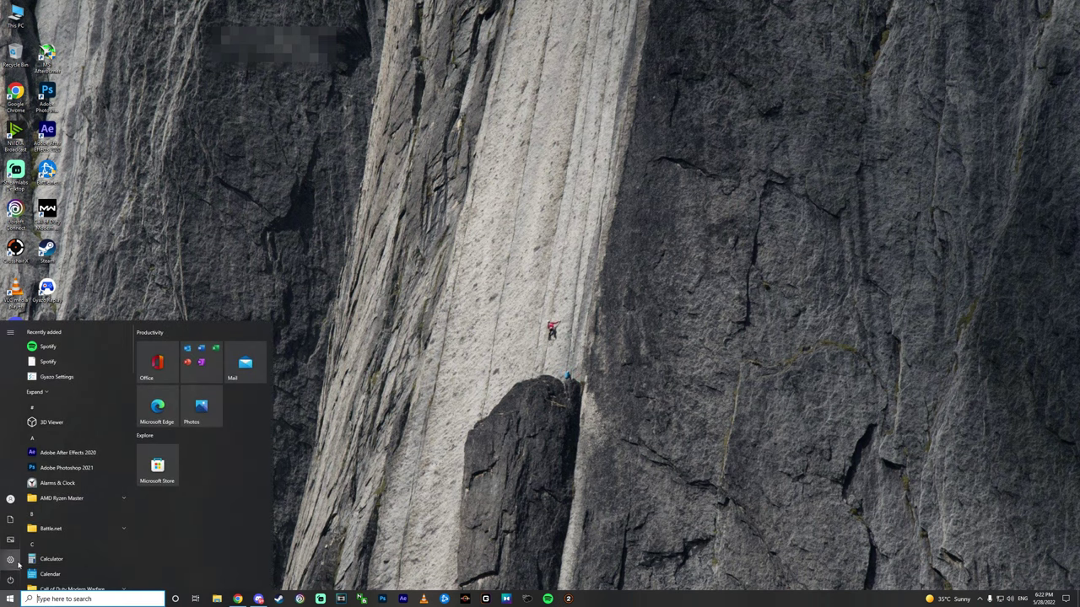
click(11, 560)
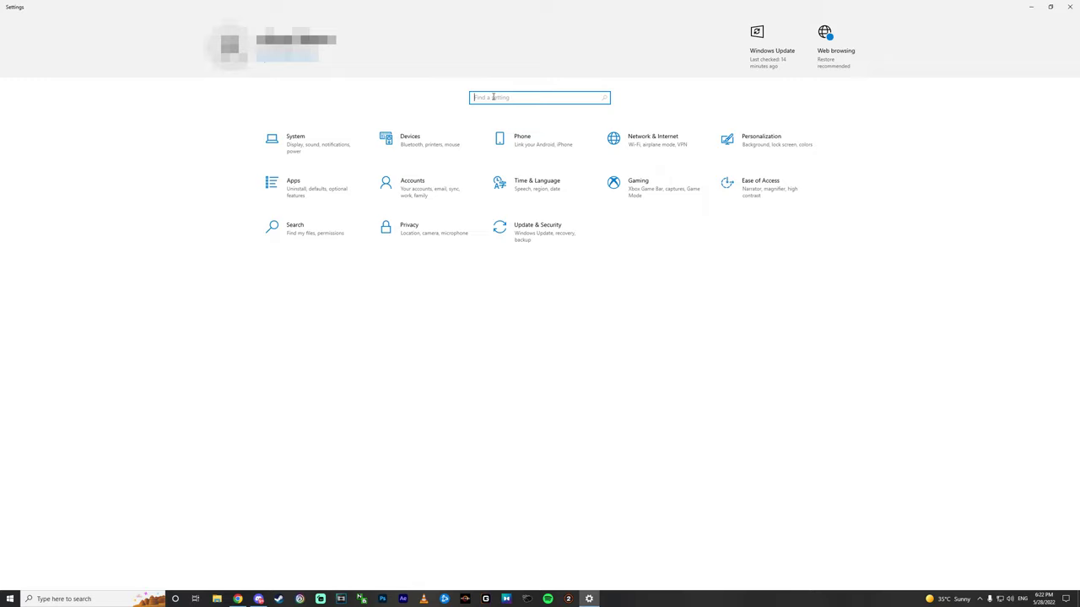
text(expl)
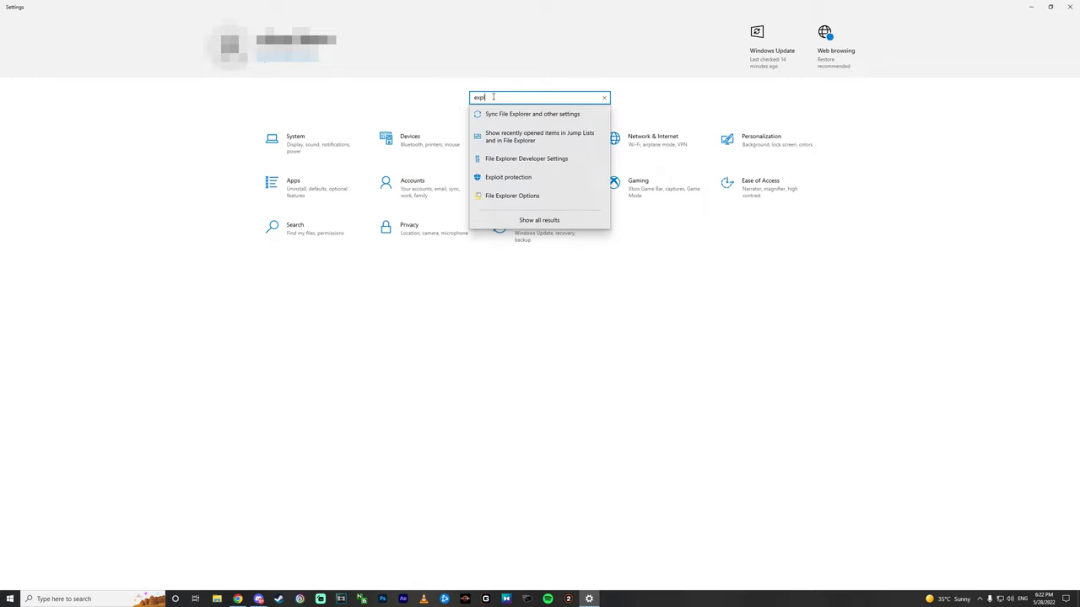
text(oi)
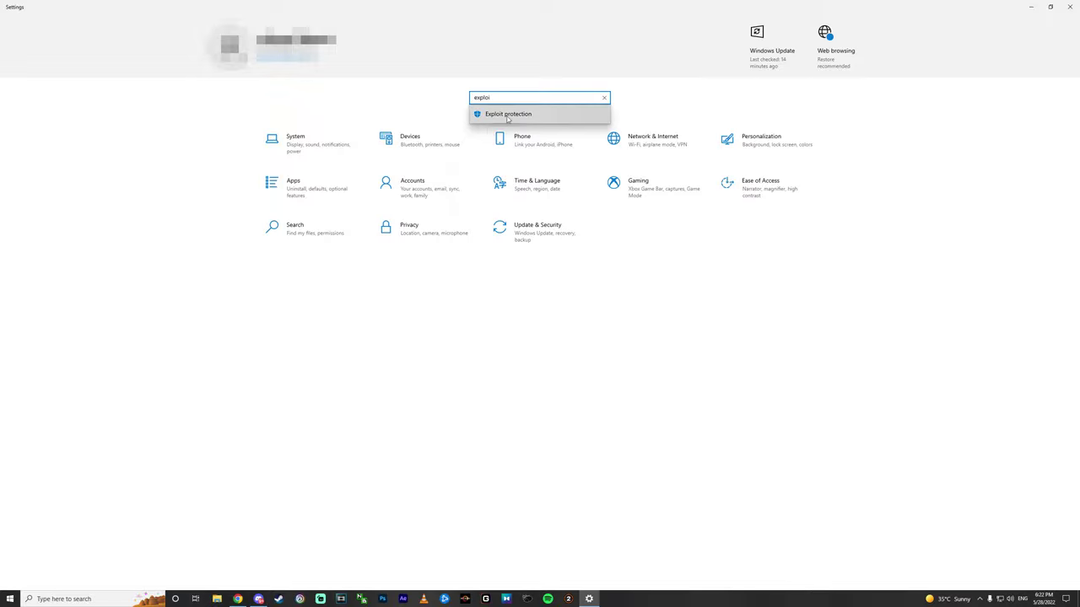
click(514, 118)
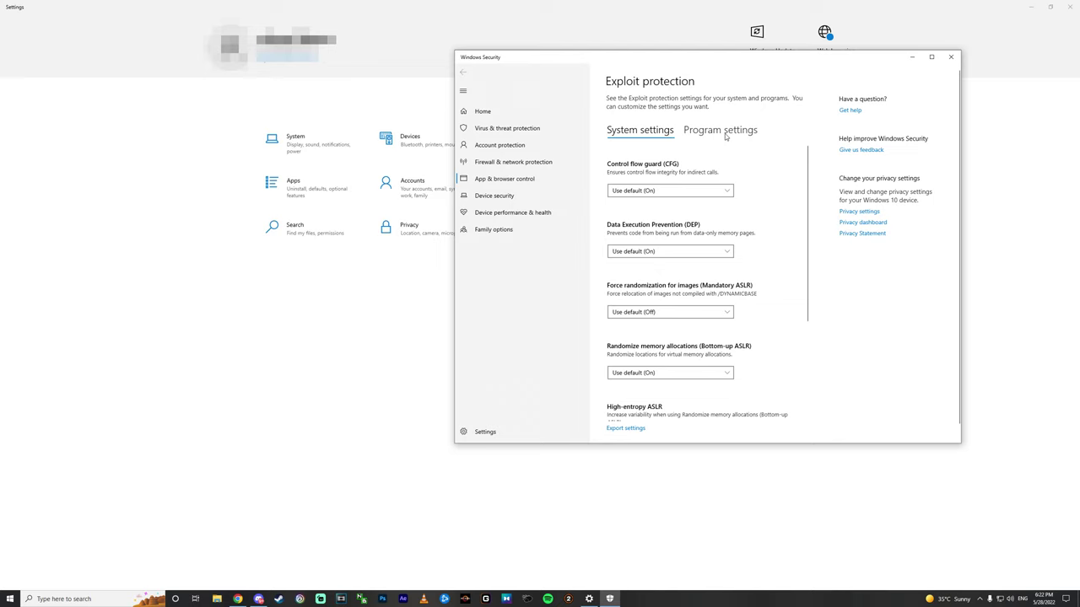
- Maximize Windows Security, switch to Exploit protection's Program settings, and begin adding a program to customize
click(930, 58)
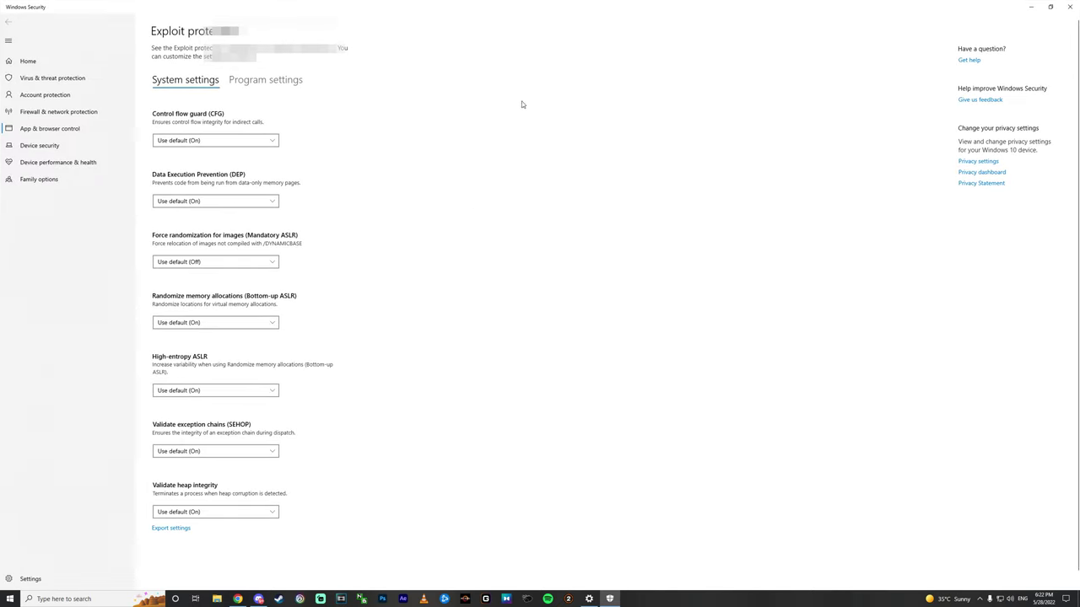
click(264, 81)
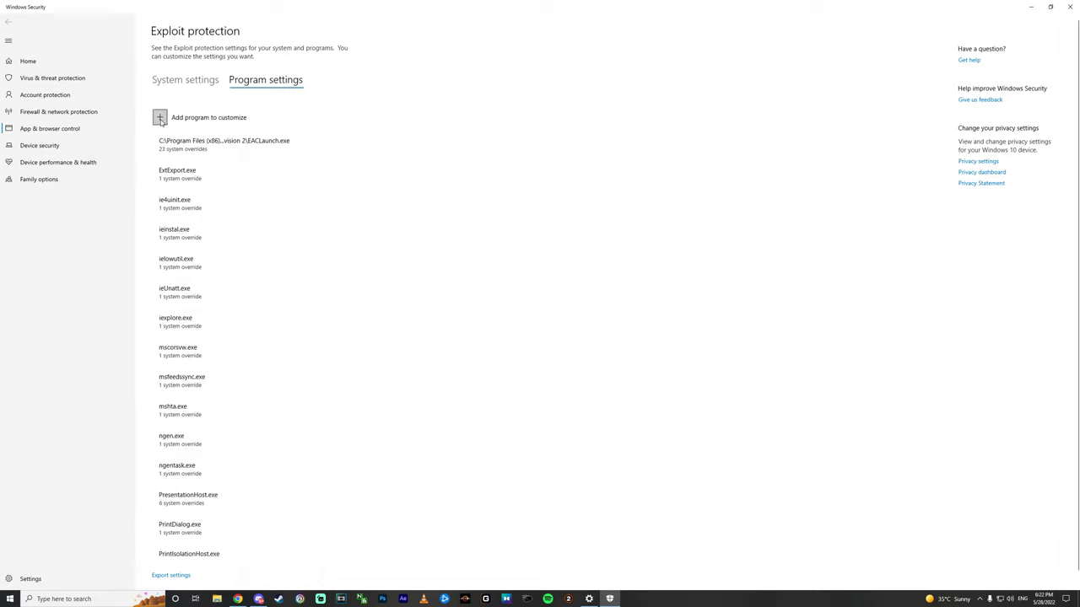
click(161, 121)
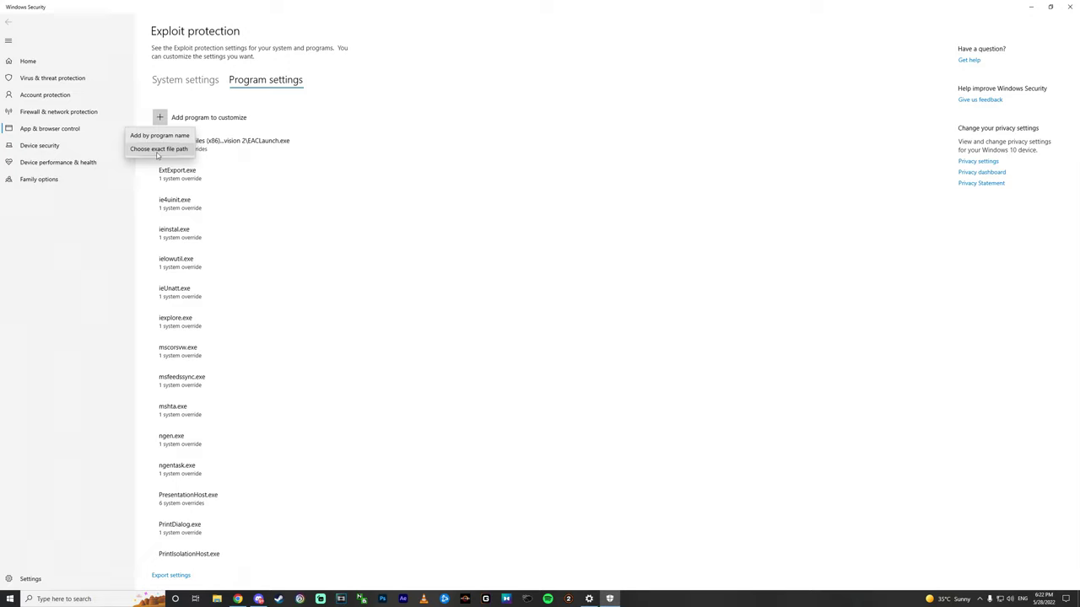
- Add EACLaunch.exe from C:\Program Files (x86)\Ubisoft\Ubisoft Game Launcher\games\Tom Clancy's The Division 2 by exact path
click(157, 149)
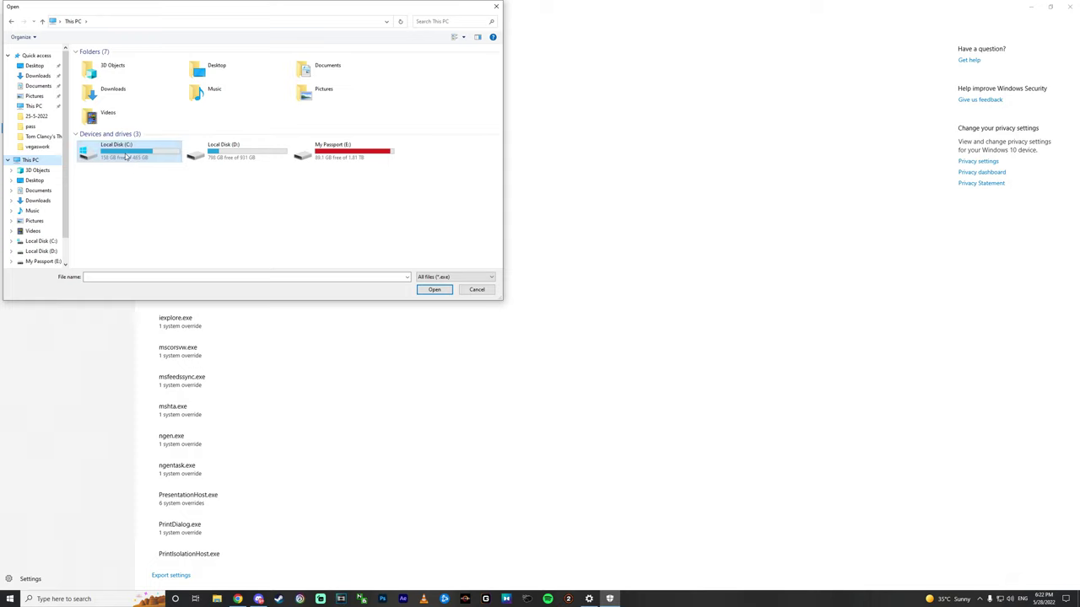
double_click(125, 156)
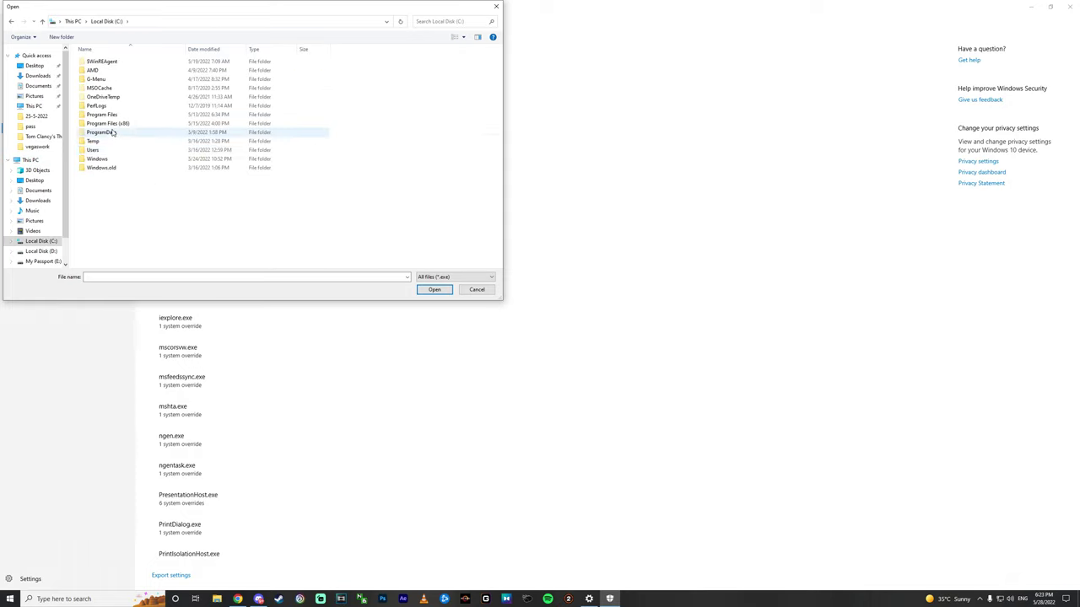
double_click(108, 123)
scroll(110, 211, down, 2)
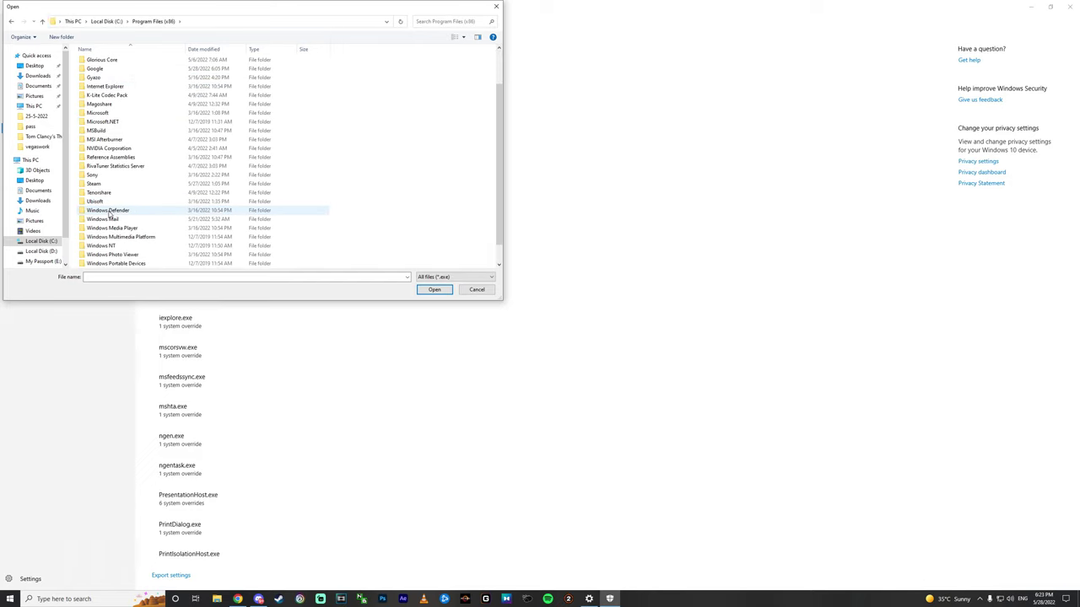
double_click(95, 202)
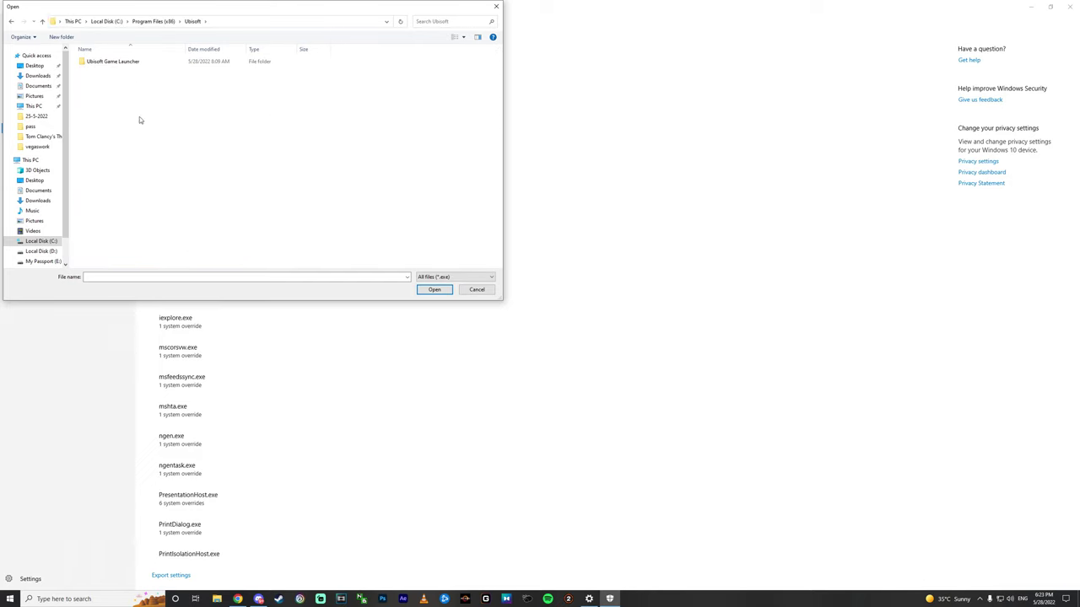
double_click(107, 63)
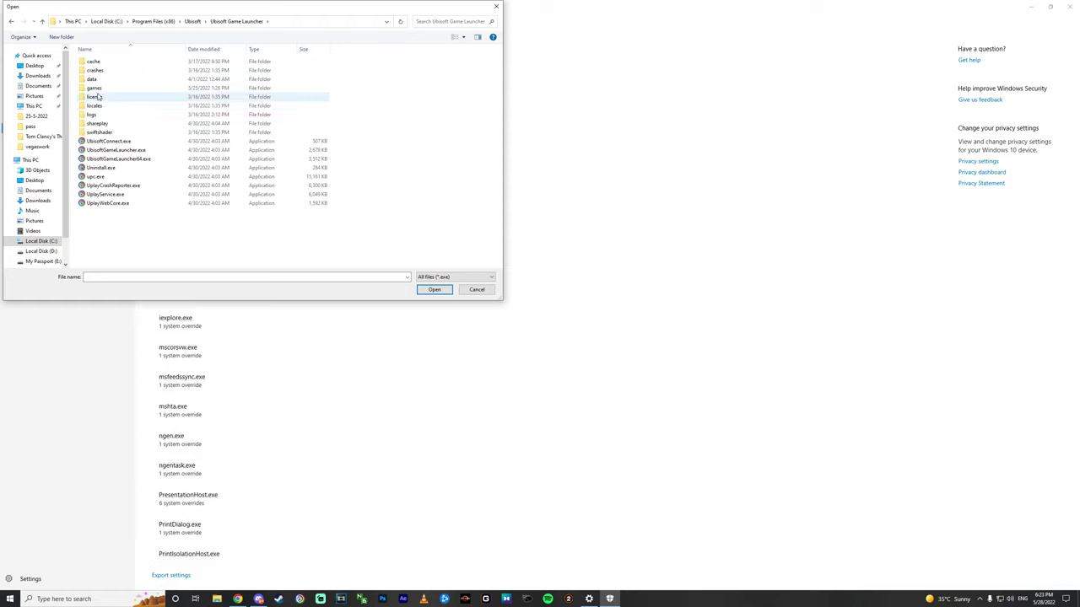
double_click(94, 89)
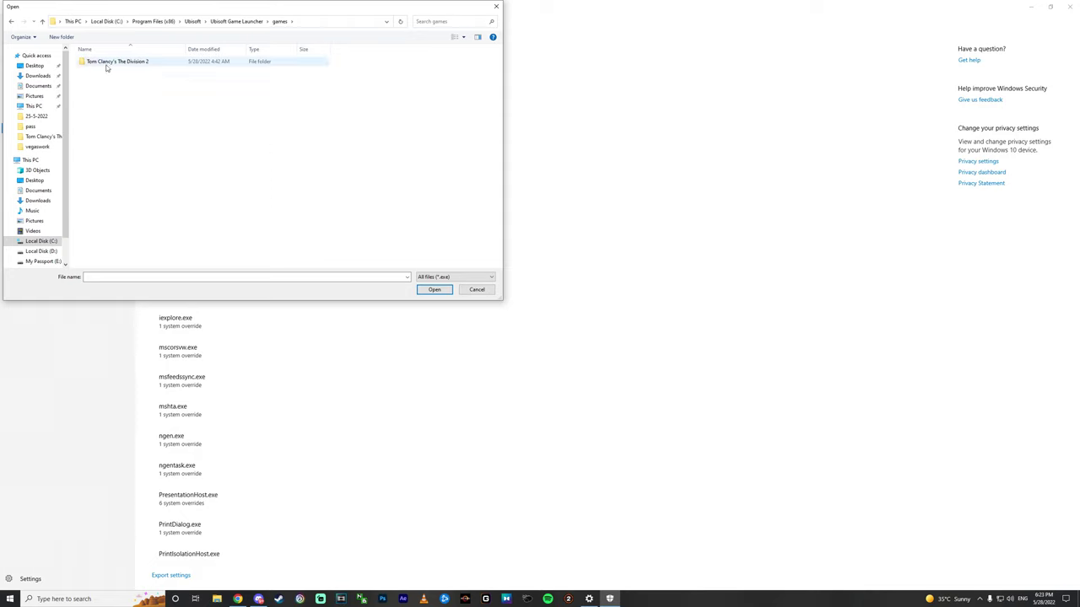
double_click(108, 62)
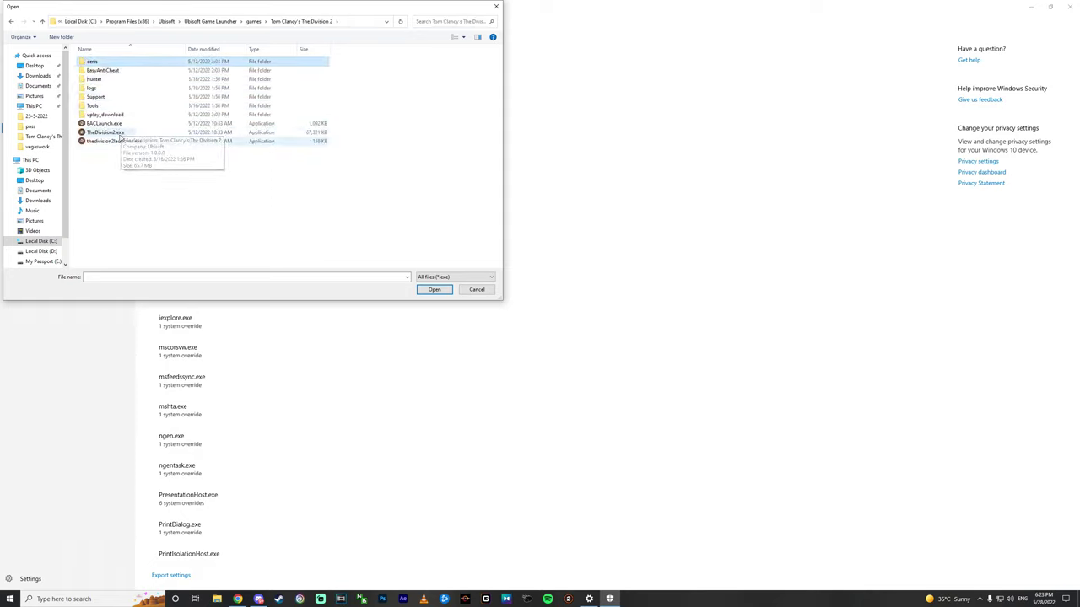
click(113, 125)
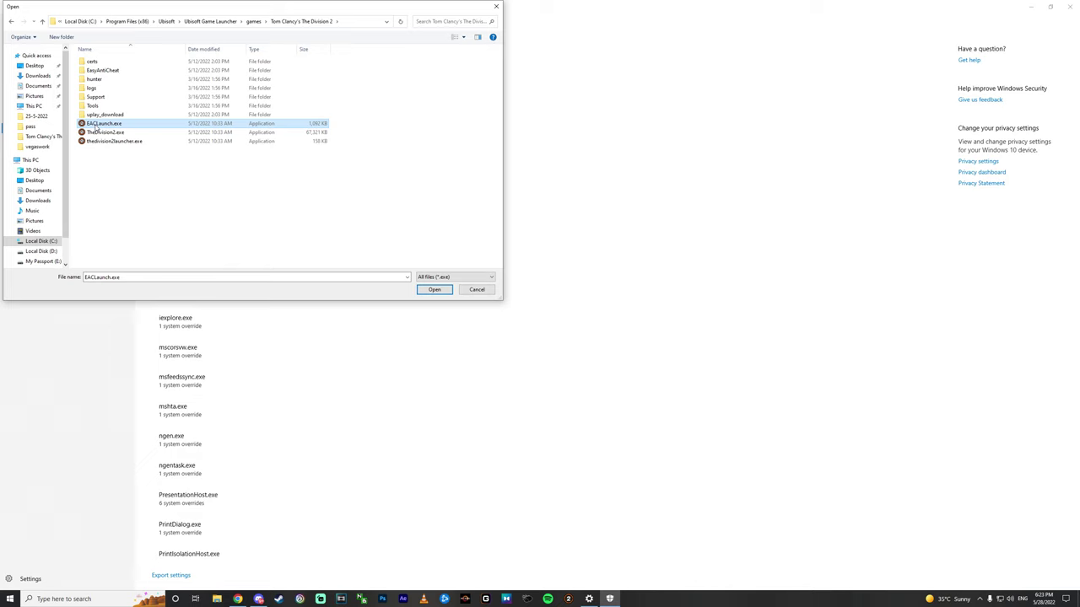
click(430, 290)
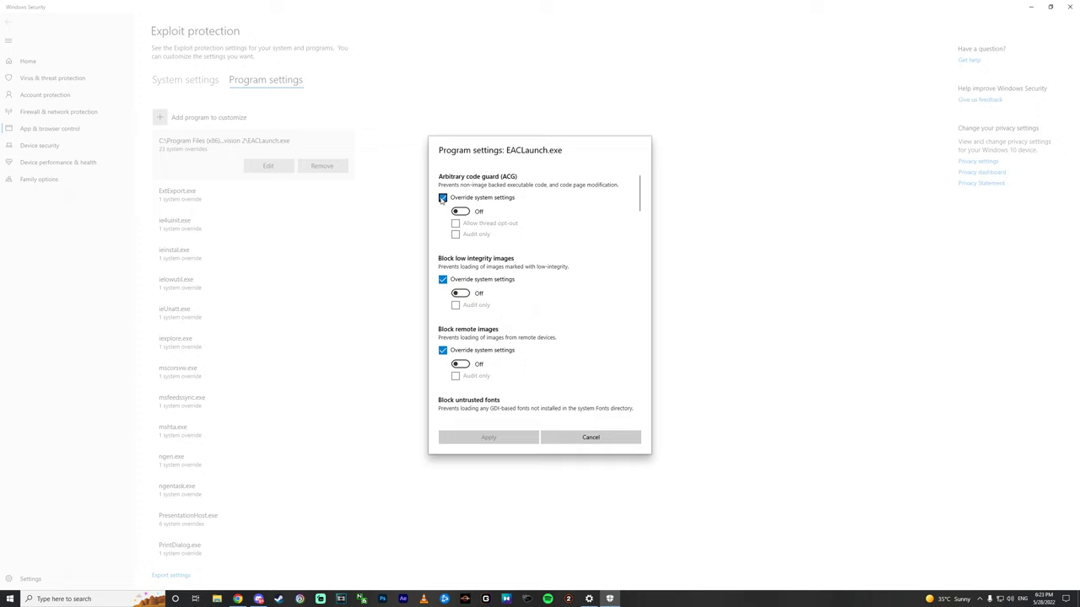
- Go through EACLaunch.exe's mitigation list down to Validate stack integrity (StackPivot), checking each override is off
scroll(443, 205, down, 2)
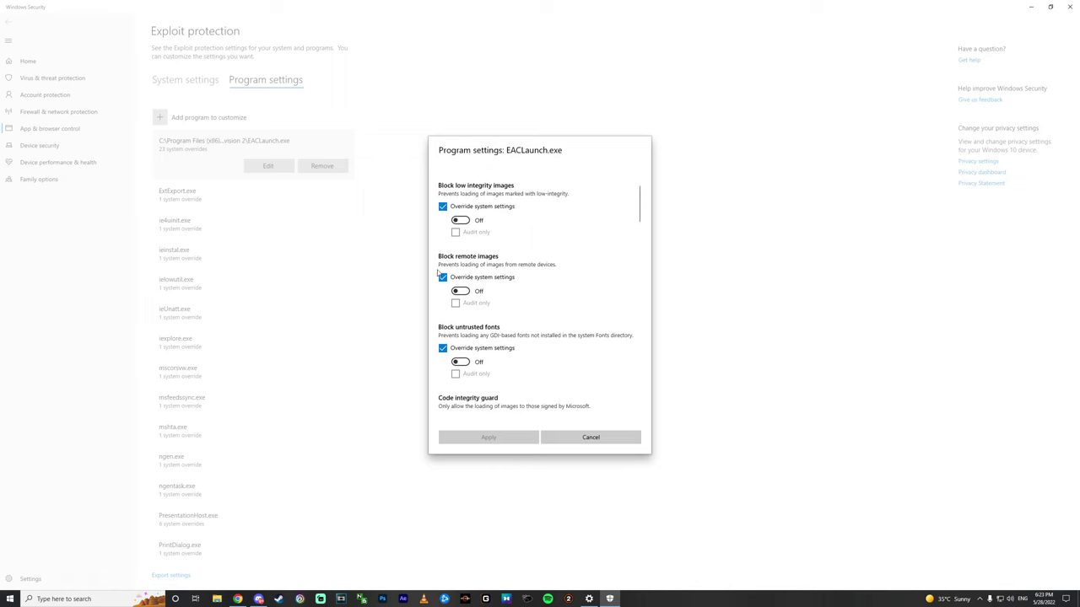
scroll(439, 272, down, 5)
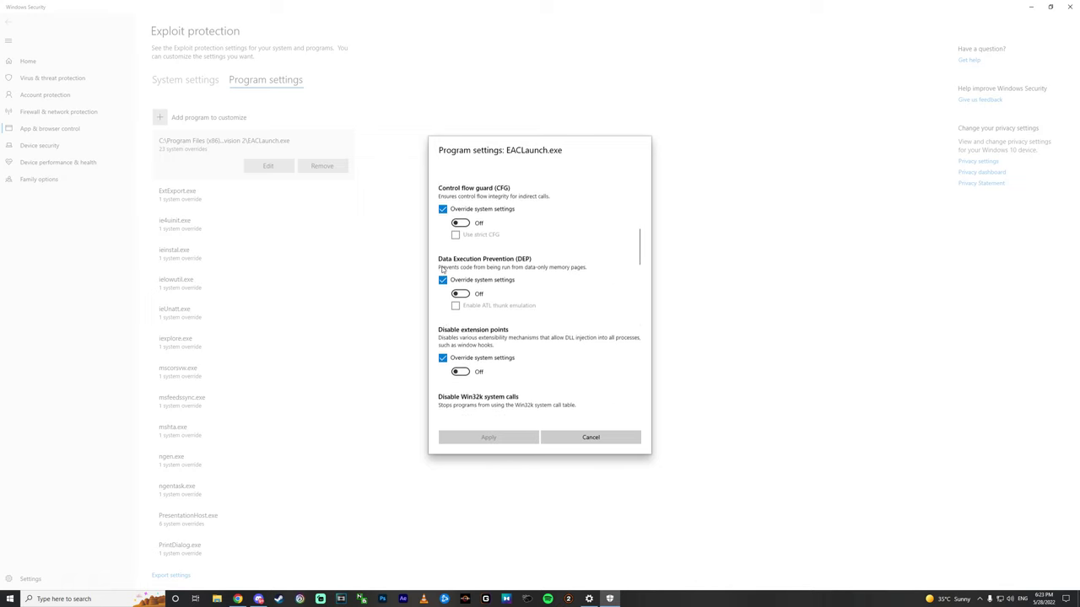
scroll(442, 270, down, 3)
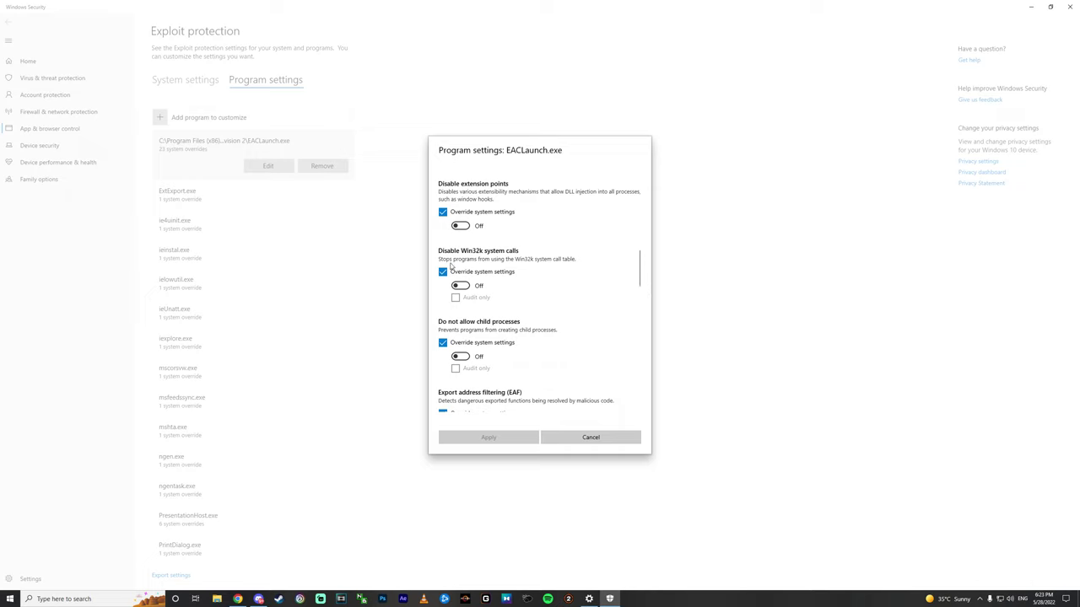
scroll(447, 266, down, 15)
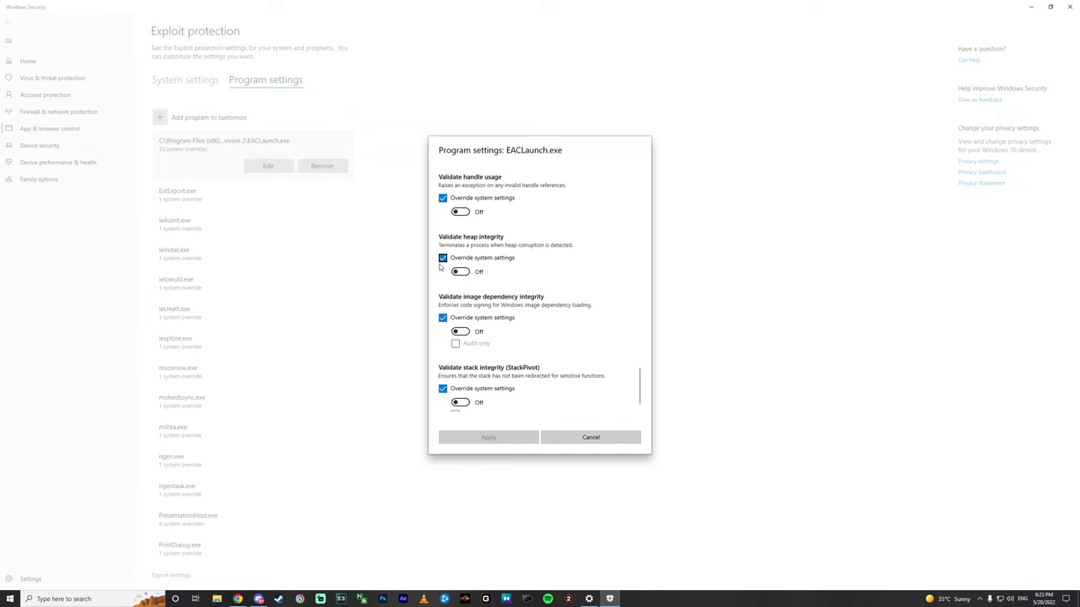
scroll(440, 267, down, 1)
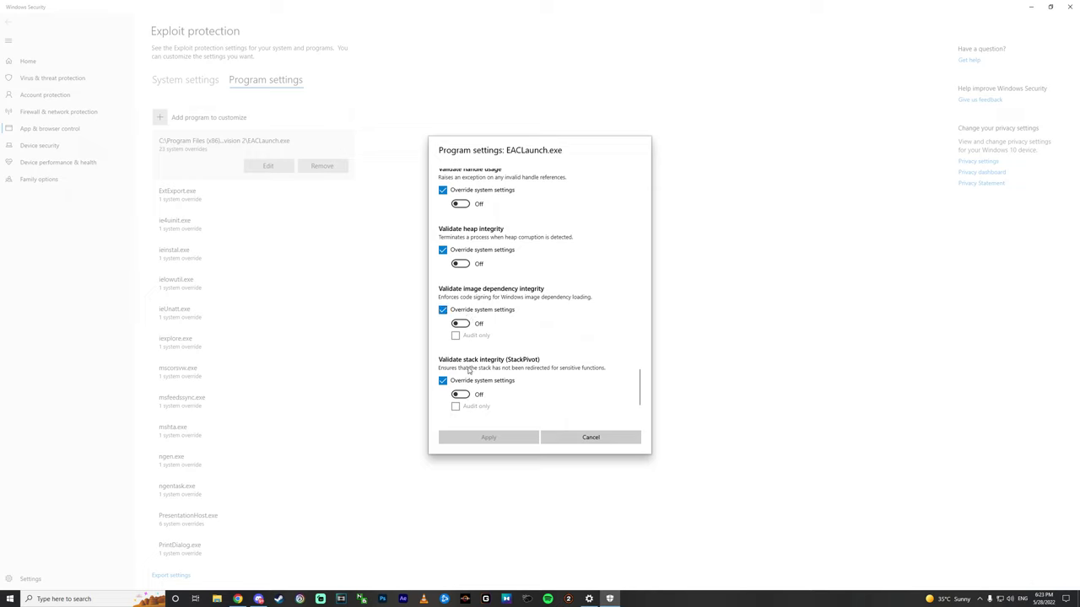
scroll(465, 377, up, 6)
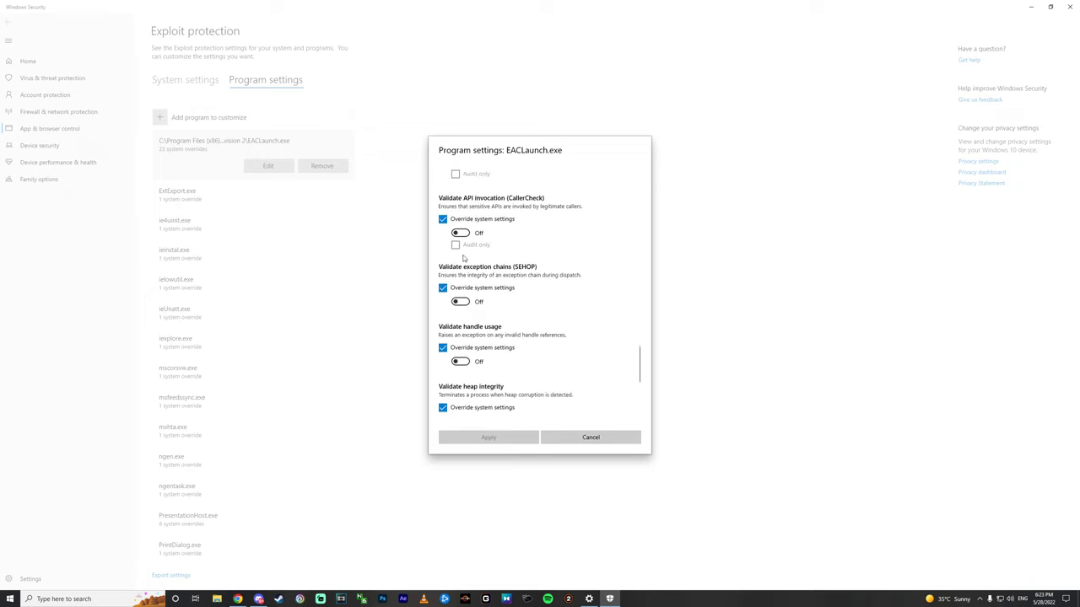
scroll(462, 299, up, 8)
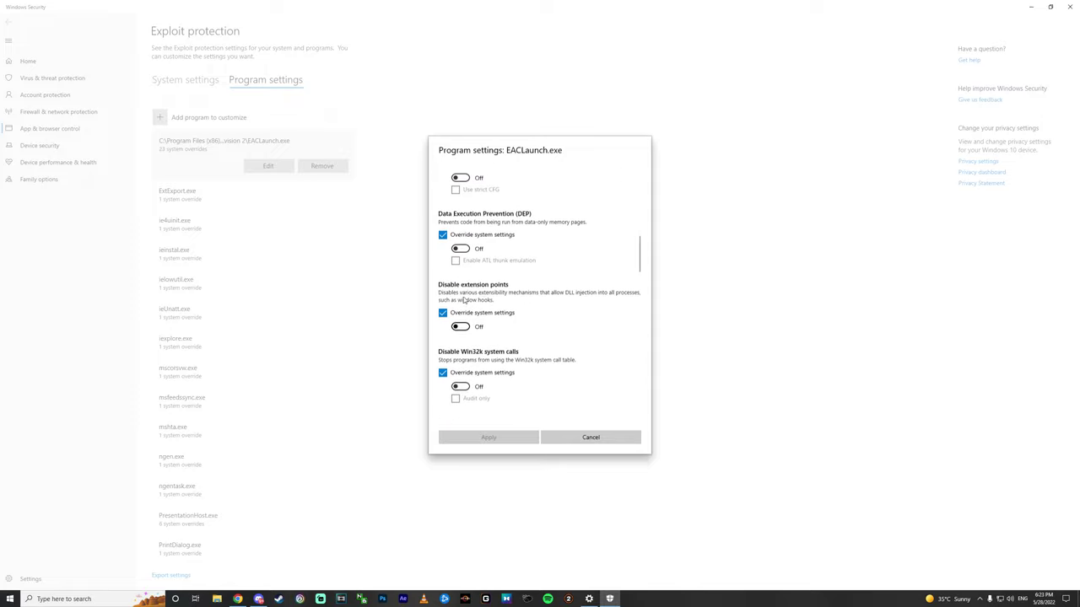
scroll(463, 274, up, 1)
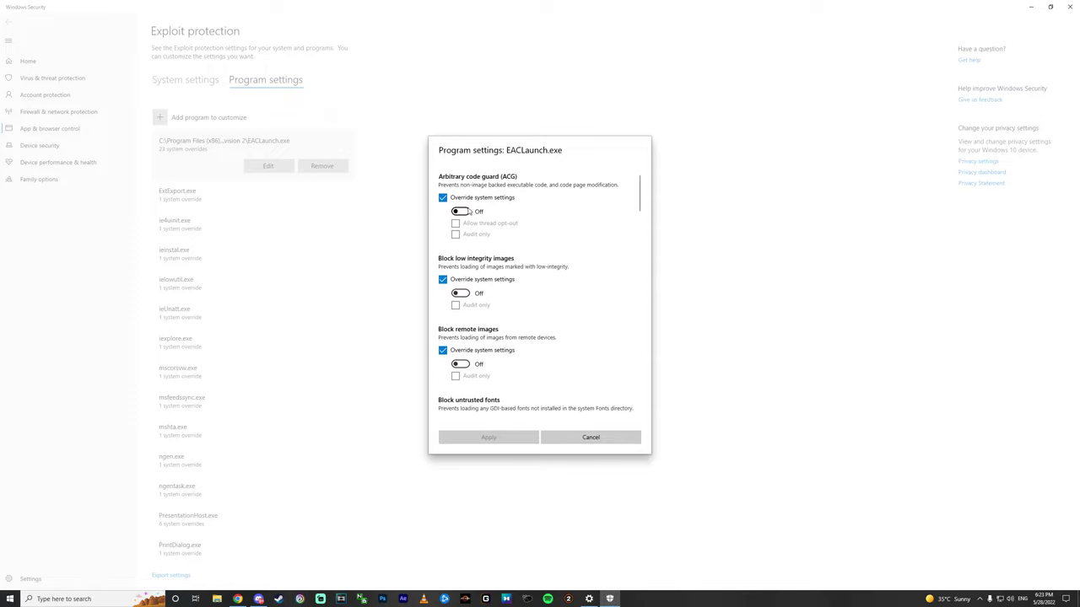
scroll(467, 306, down, 10)
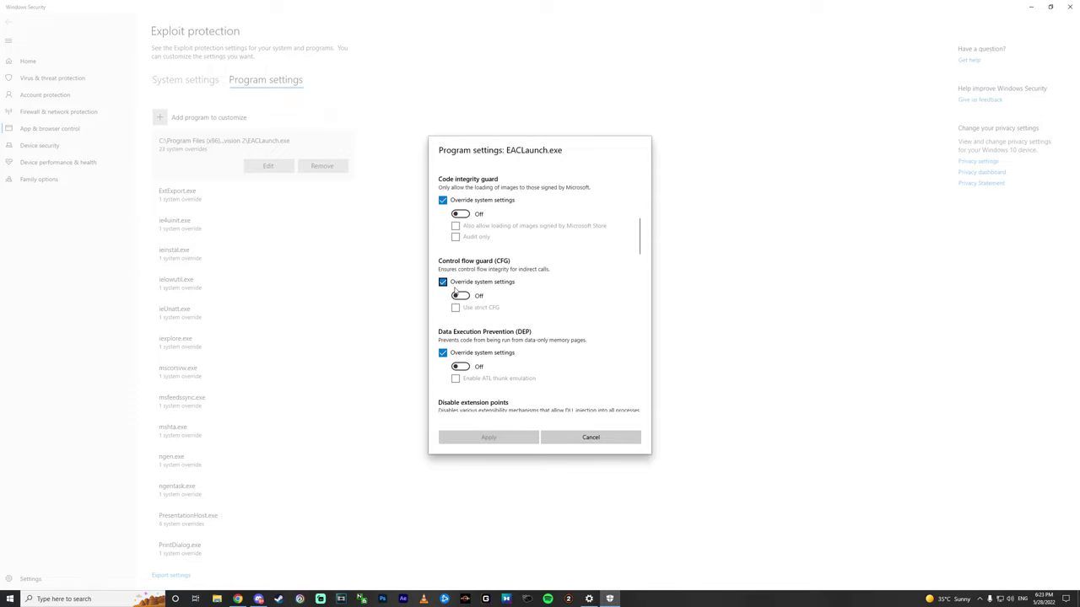
scroll(463, 287, down, 14)
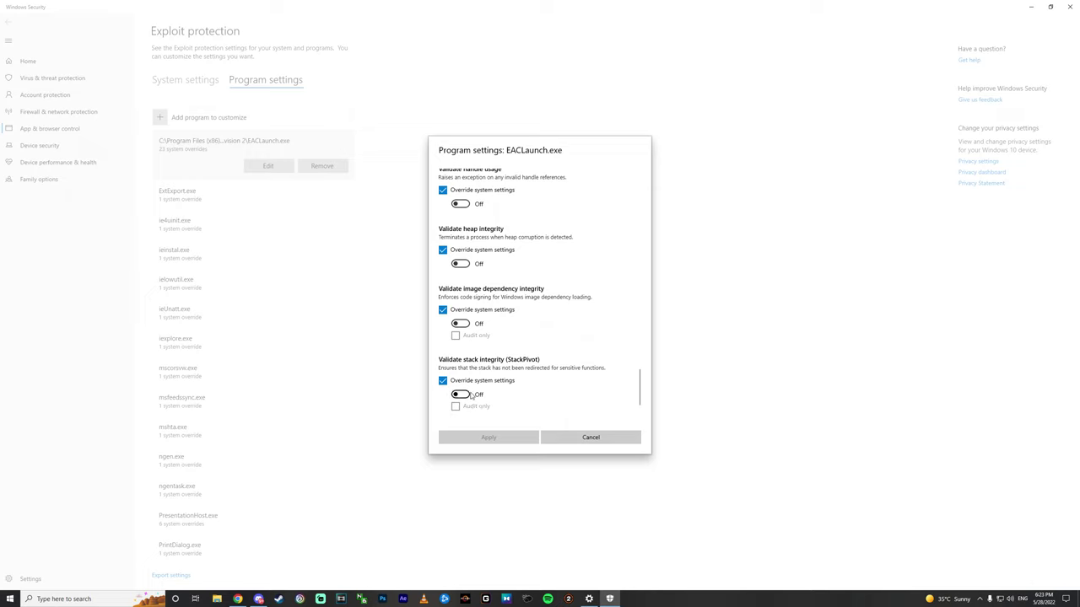
scroll(473, 378, up, 1)
scroll(471, 375, up, 1)
scroll(467, 304, up, 7)
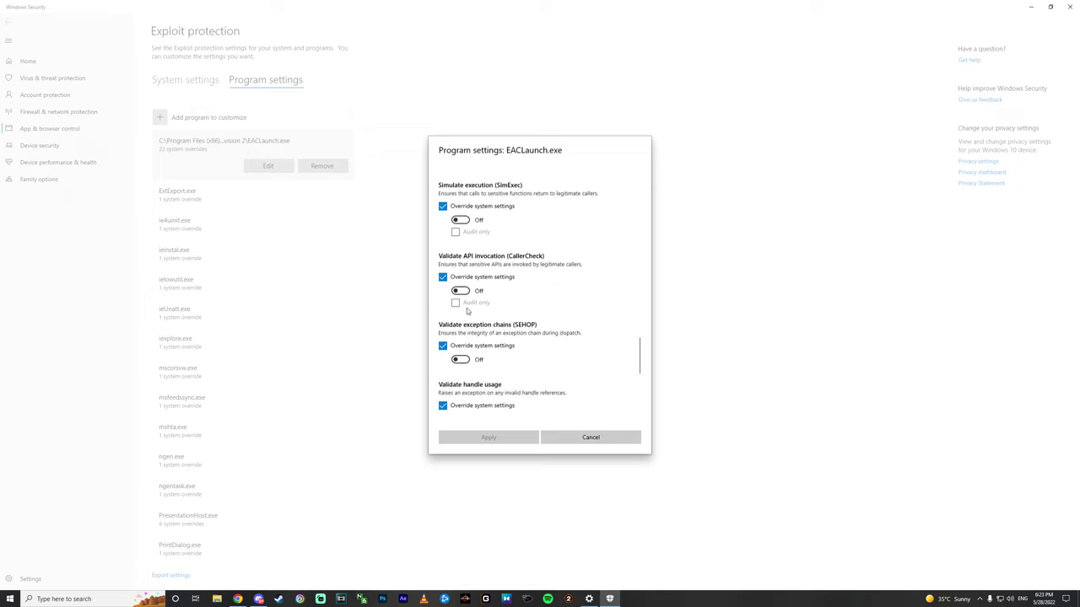
scroll(459, 268, down, 6)
scroll(460, 268, down, 2)
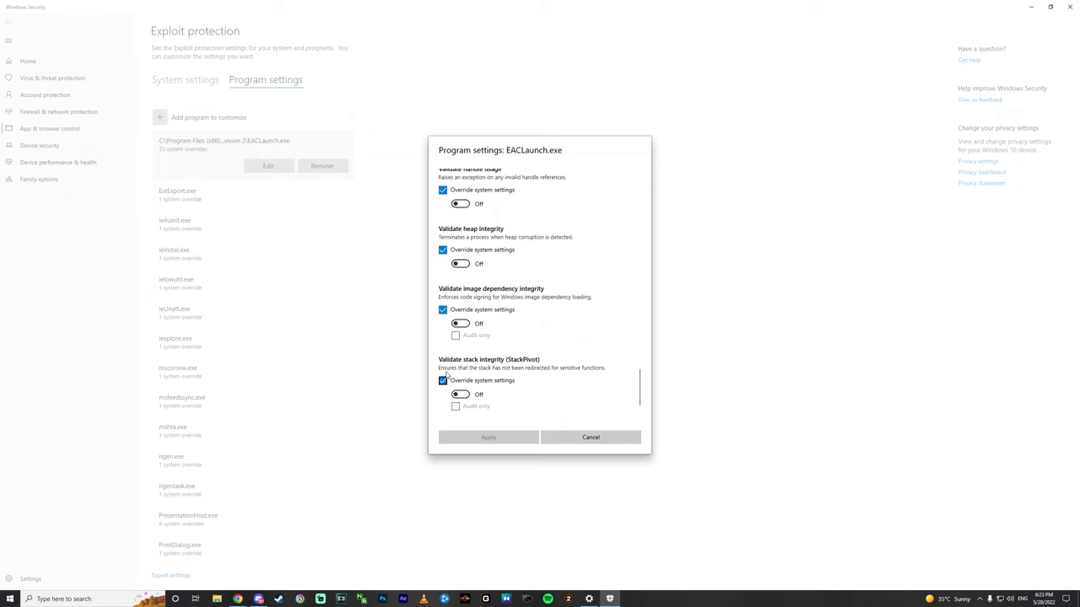
- Add TheDivision2.exe by exact file path and review its 23 system overrides
click(590, 438)
click(160, 118)
click(152, 154)
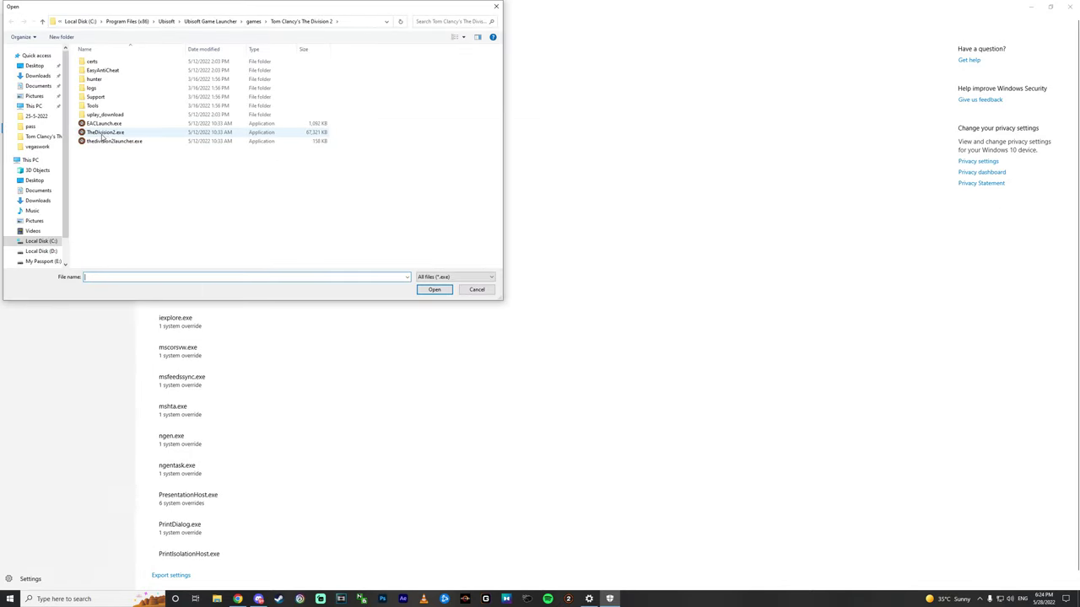
click(102, 133)
key(Return)
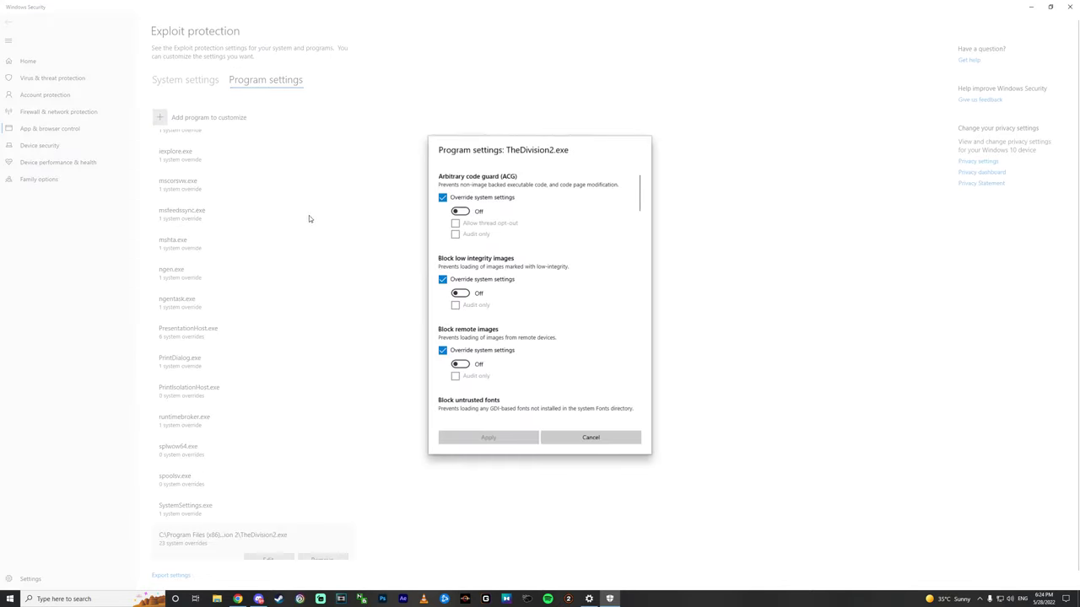
scroll(444, 264, down, 3)
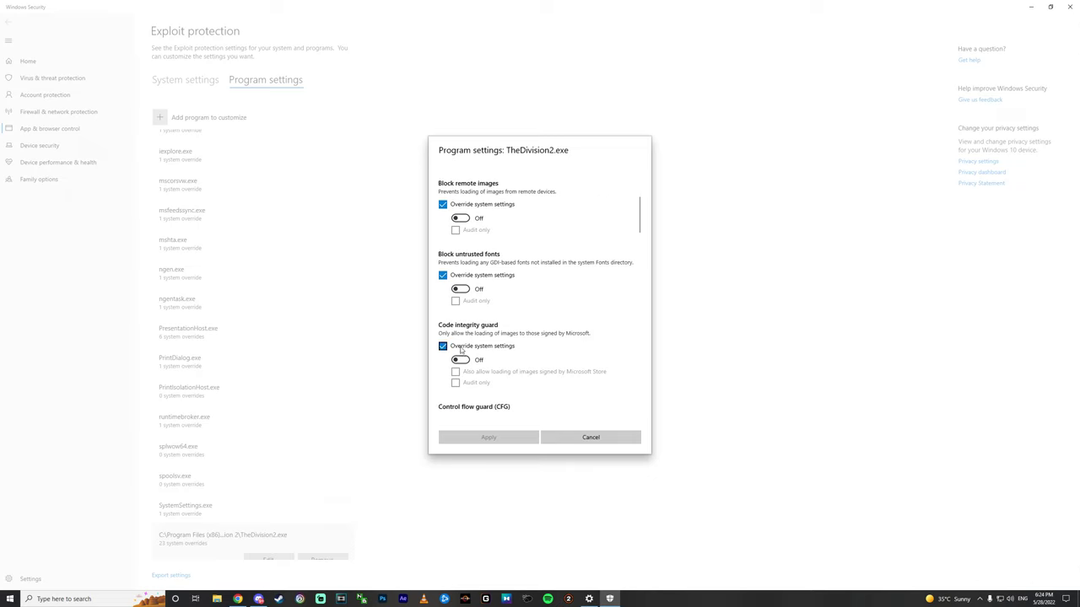
scroll(438, 295, down, 2)
scroll(452, 331, down, 10)
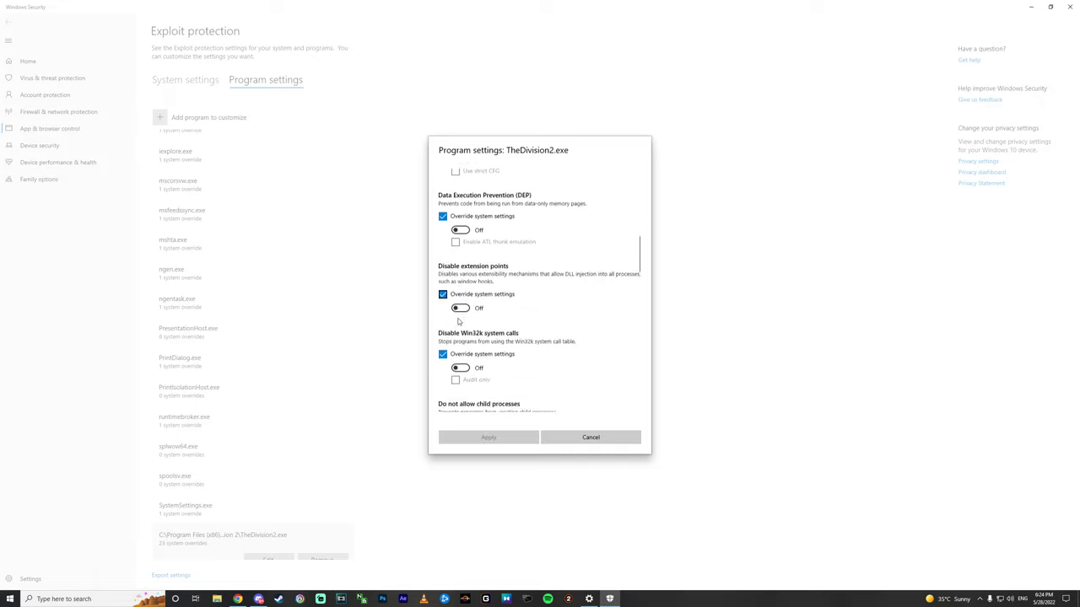
- Start adding thedivision2launcher.exe to the customized programs by exact file path
click(590, 437)
click(169, 120)
click(160, 148)
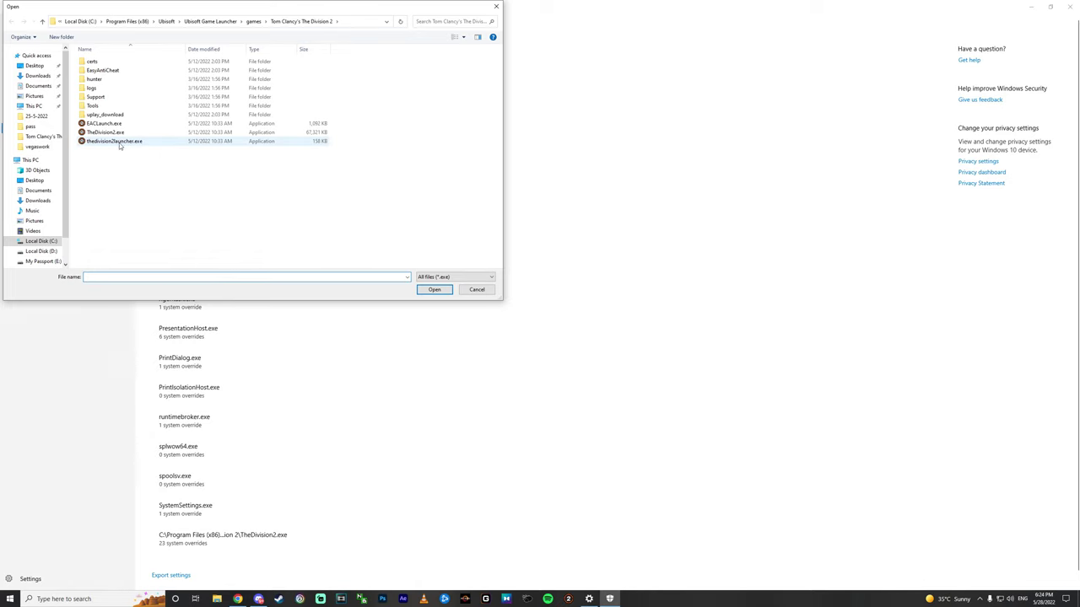
click(118, 141)
click(432, 291)
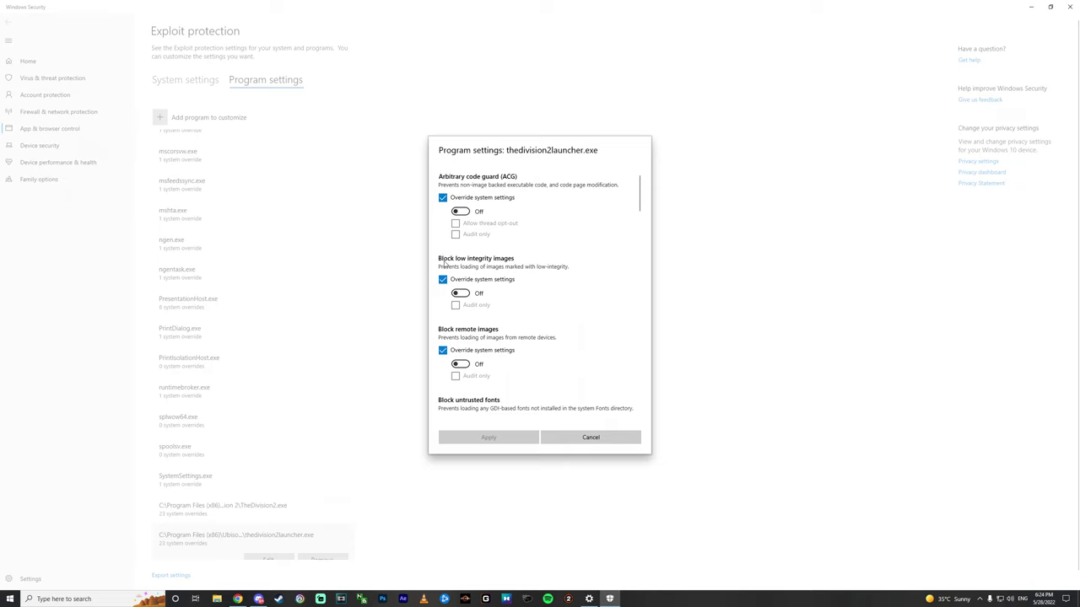
scroll(443, 268, down, 5)
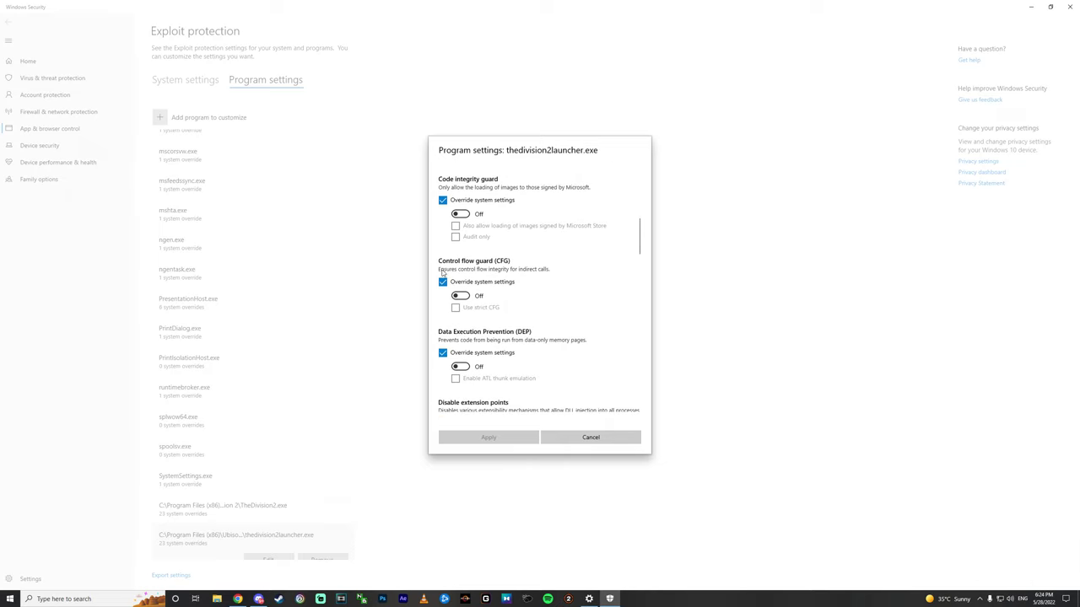
scroll(456, 286, down, 8)
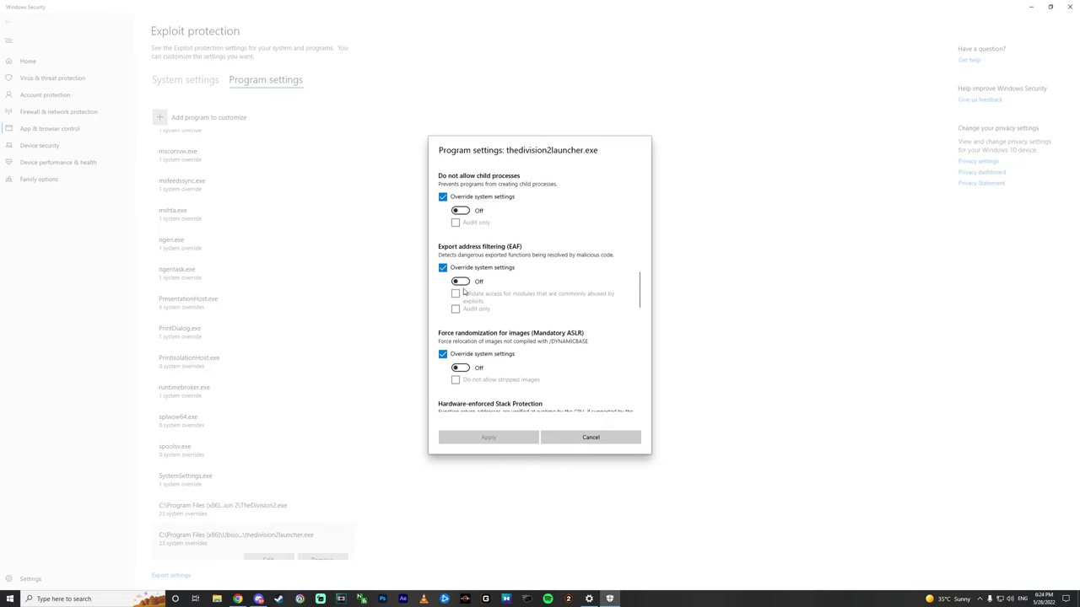
scroll(462, 295, down, 4)
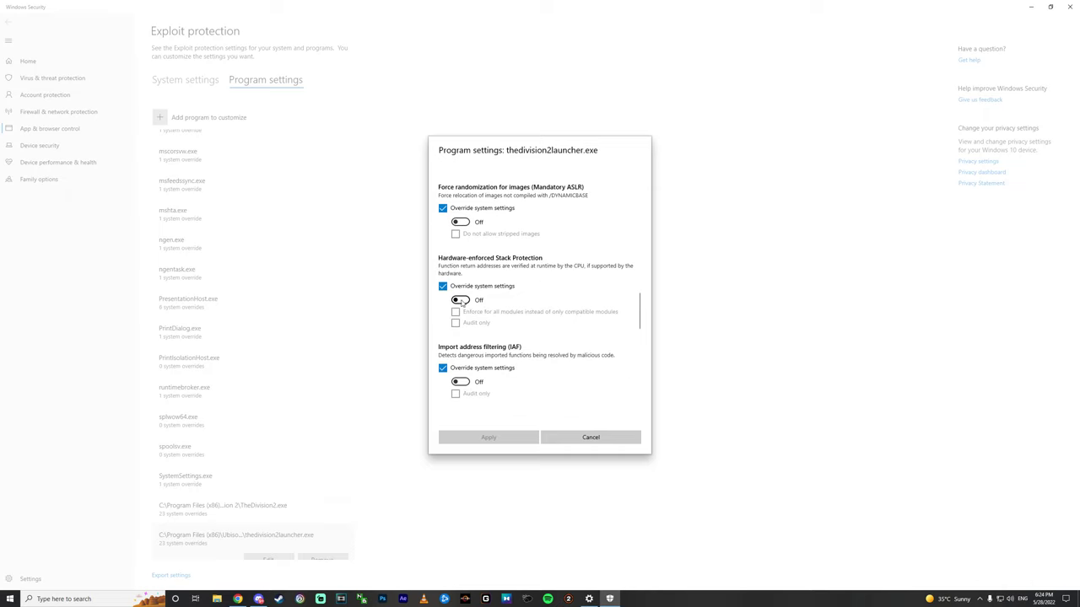
scroll(461, 301, down, 8)
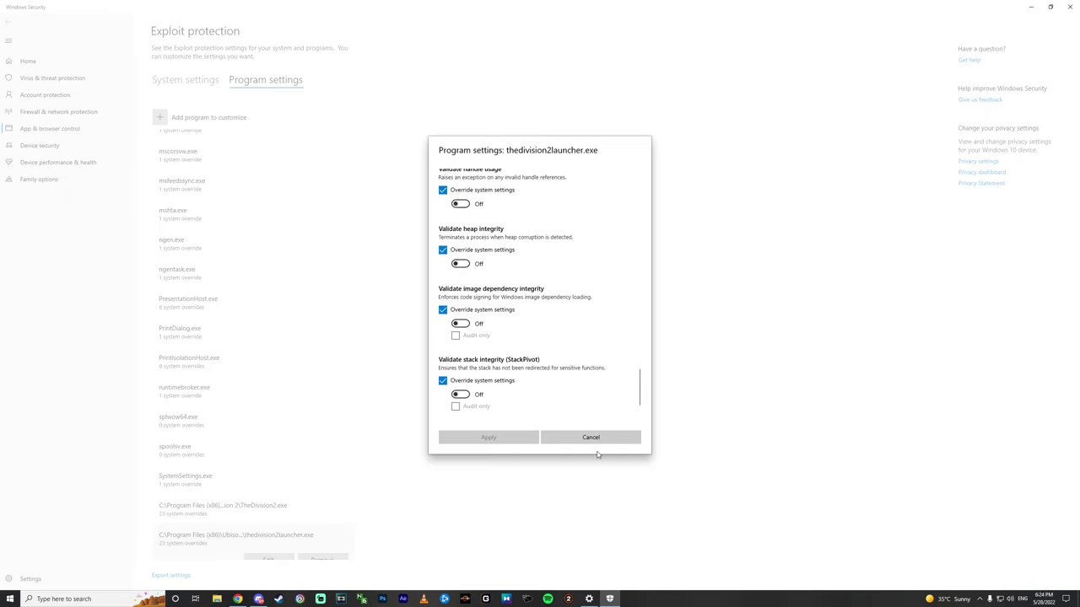
click(595, 438)
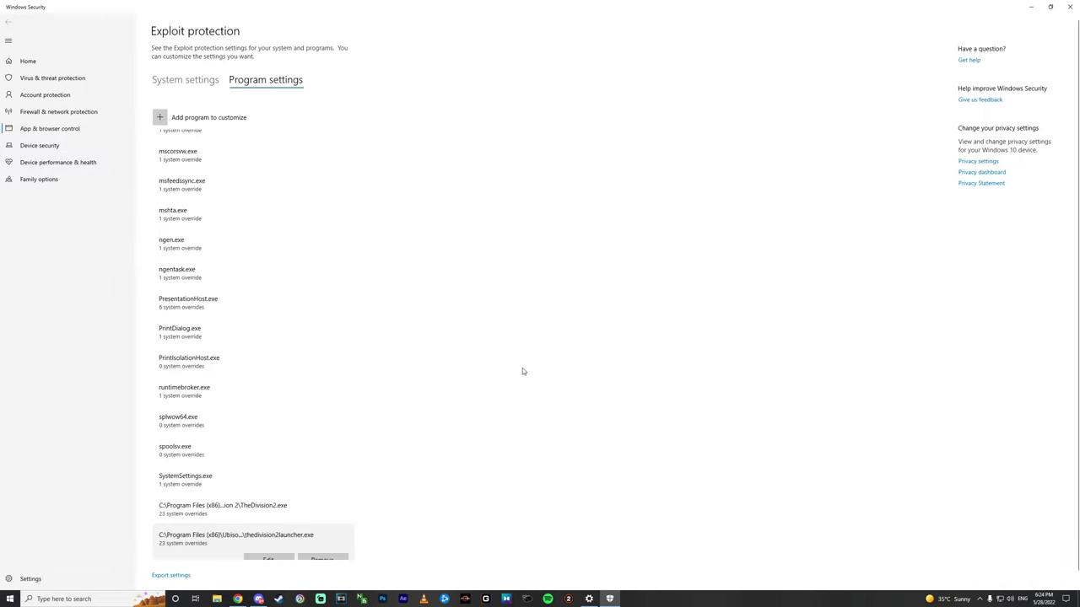
- Close Windows Security, Settings and Task Manager, then walk the character toward the tented entrance
click(1071, 9)
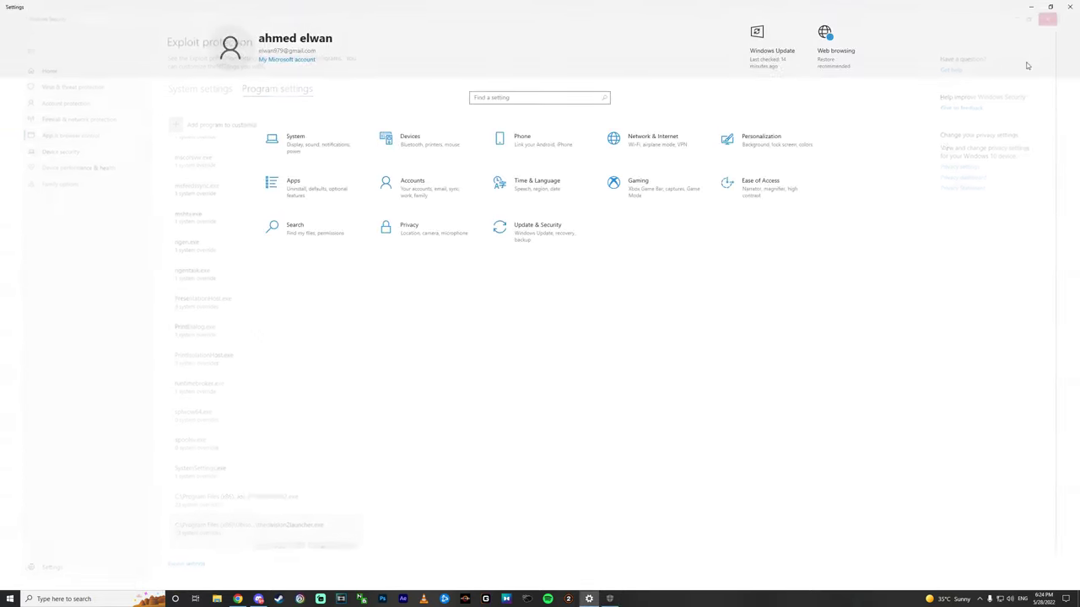
click(1069, 7)
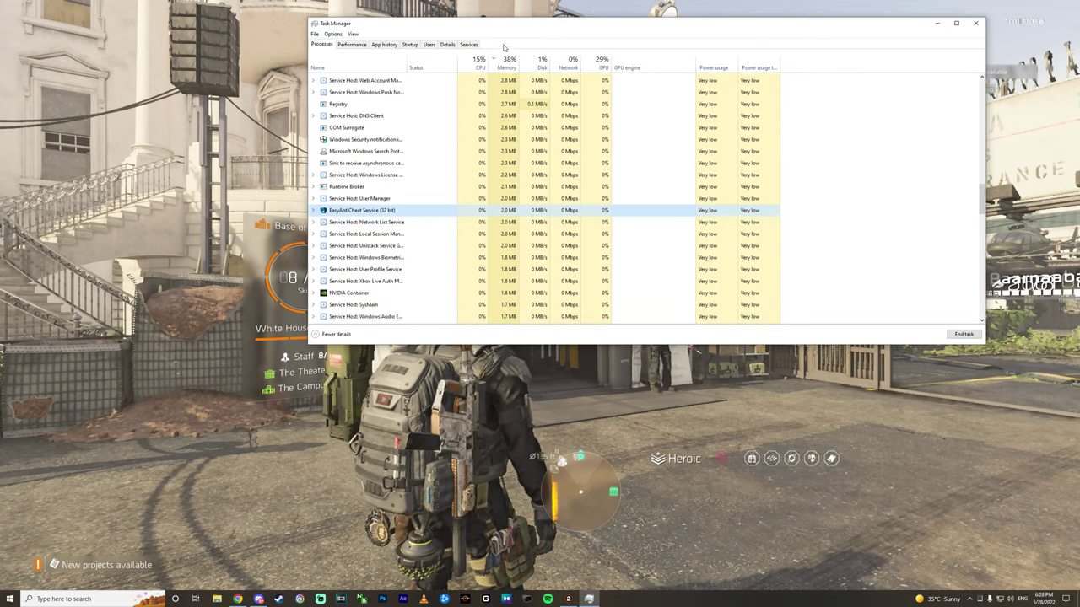
drag(507, 17, 428, 91)
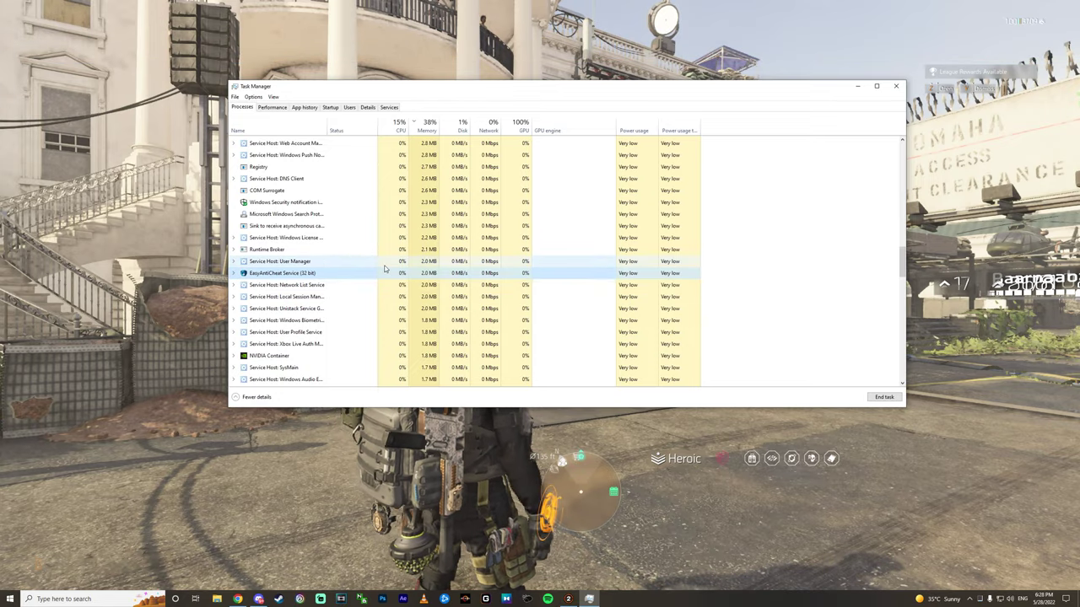
click(895, 86)
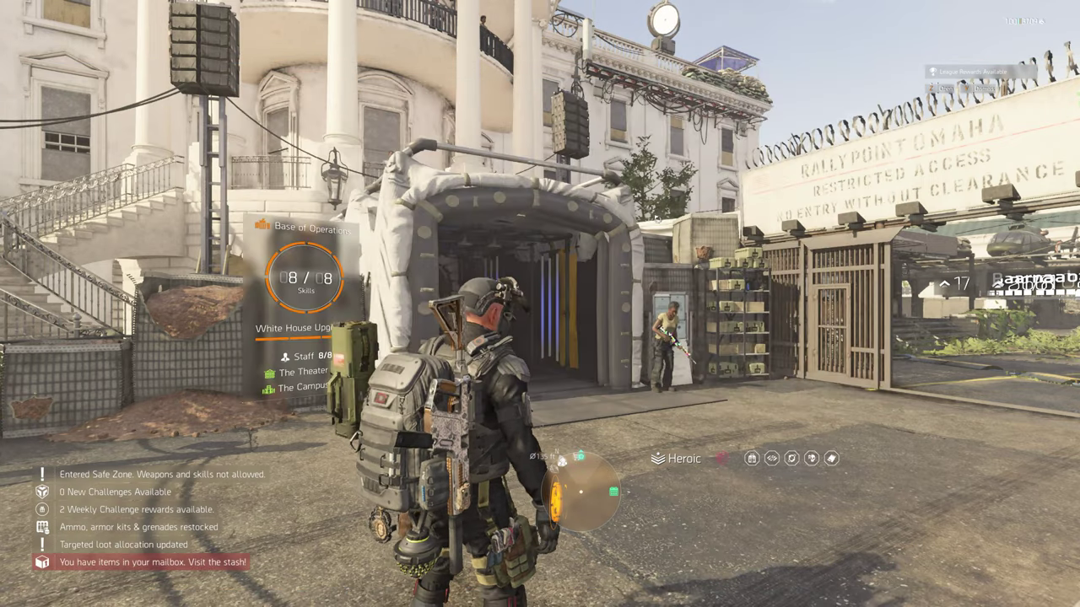
key(w)
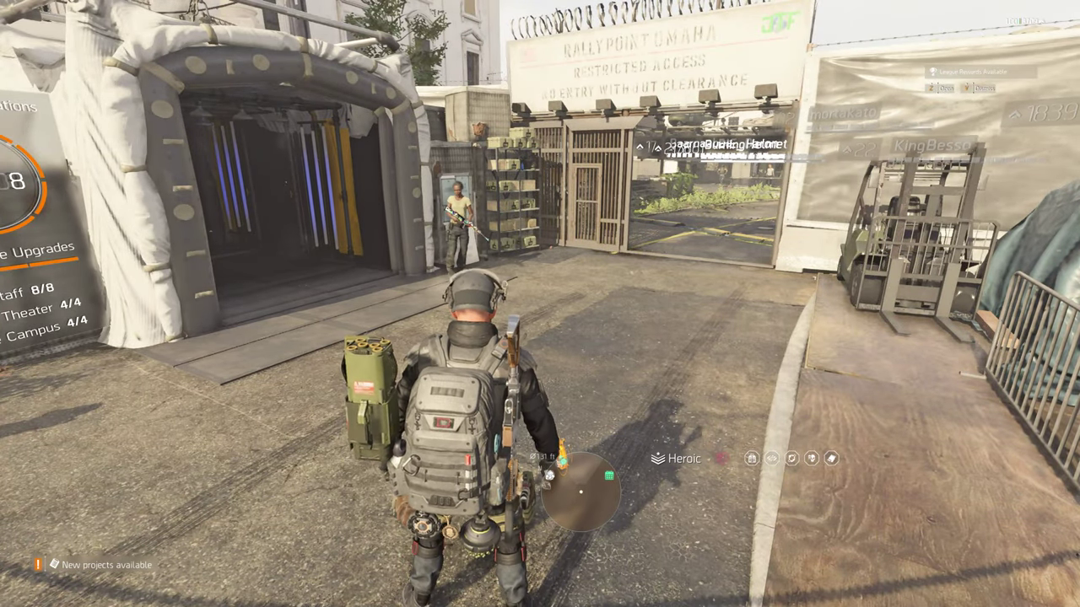
- Bring up Task Manager's Details list and open Set affinity for EasyAntiCheat.exe
key(ctrl+shift+Escape)
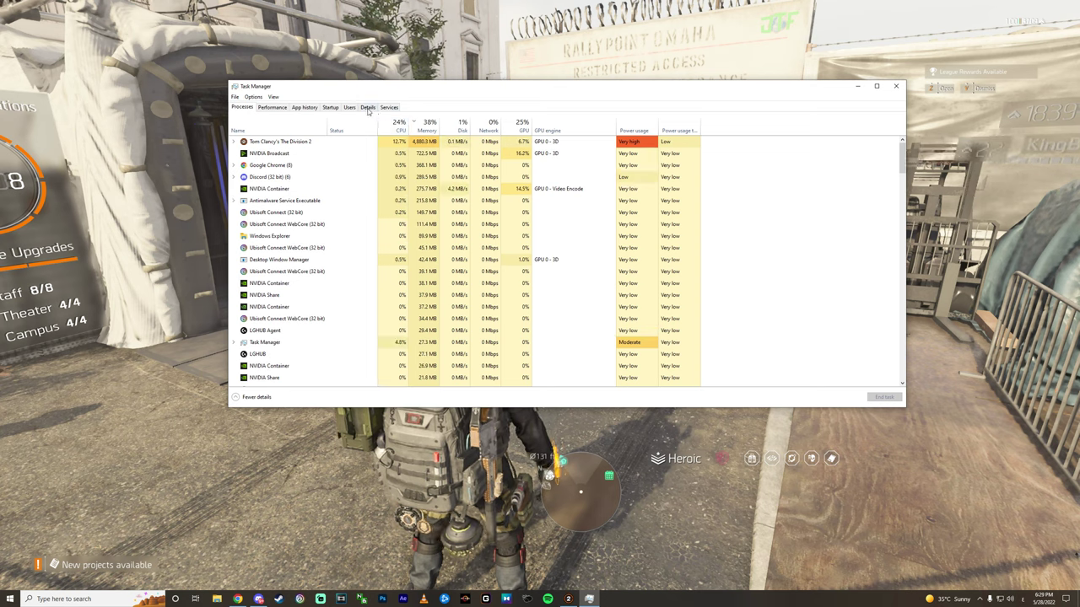
click(367, 107)
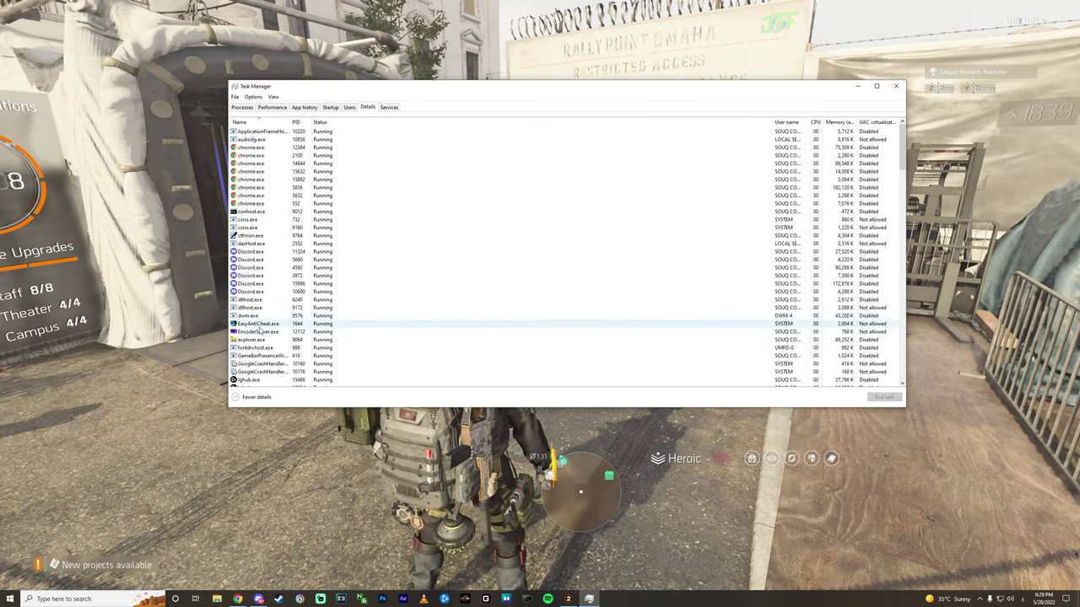
right_click(270, 327)
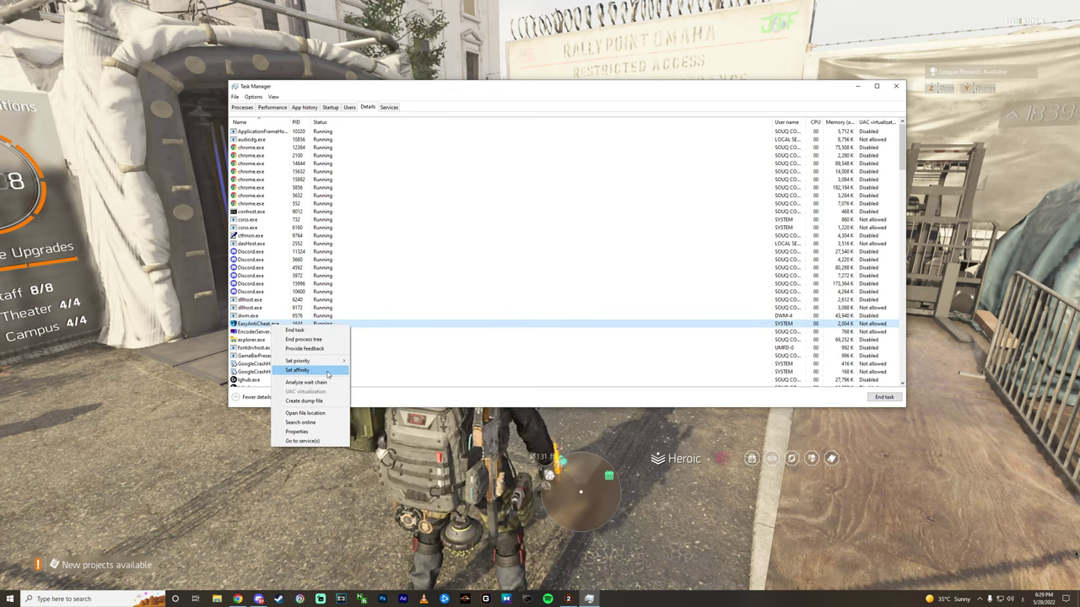
click(313, 373)
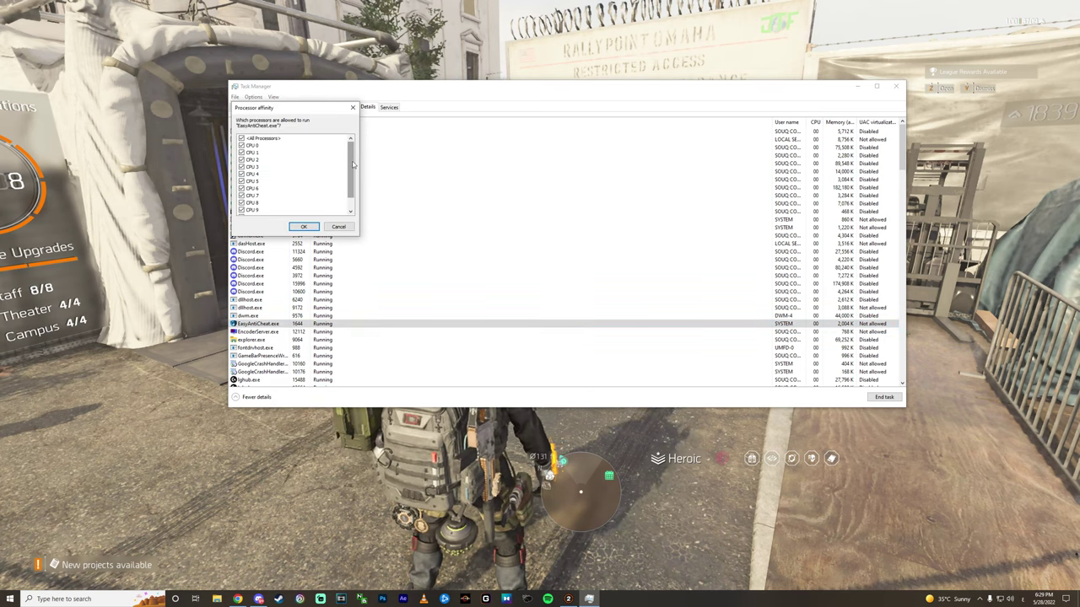
- Uncheck <All Processors>, check only CPU 0, and apply the affinity to EasyAntiCheat.exe
scroll(309, 181, up, 2)
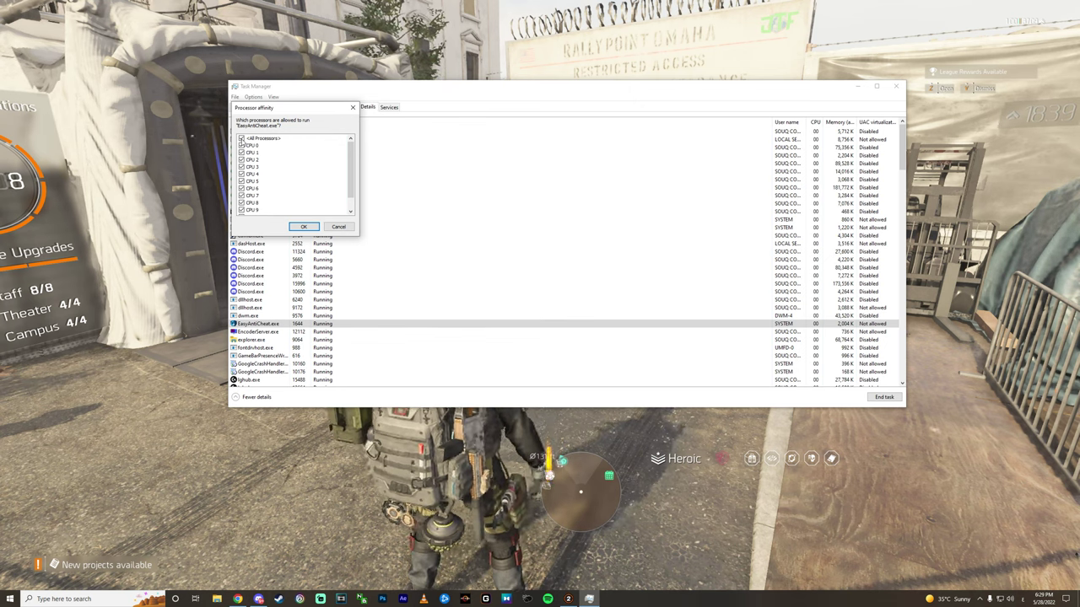
click(241, 138)
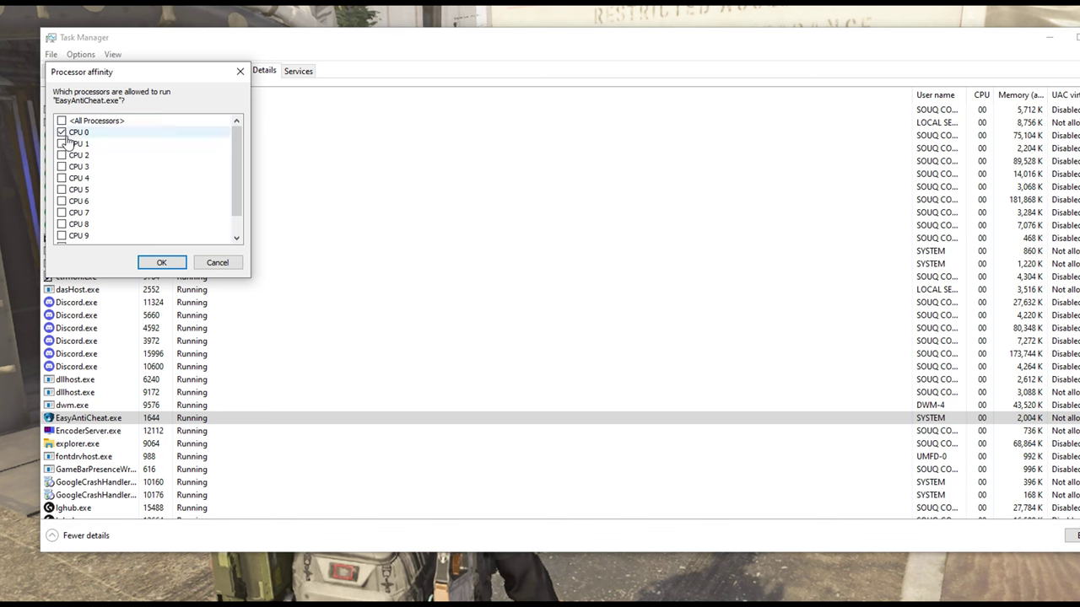
click(63, 135)
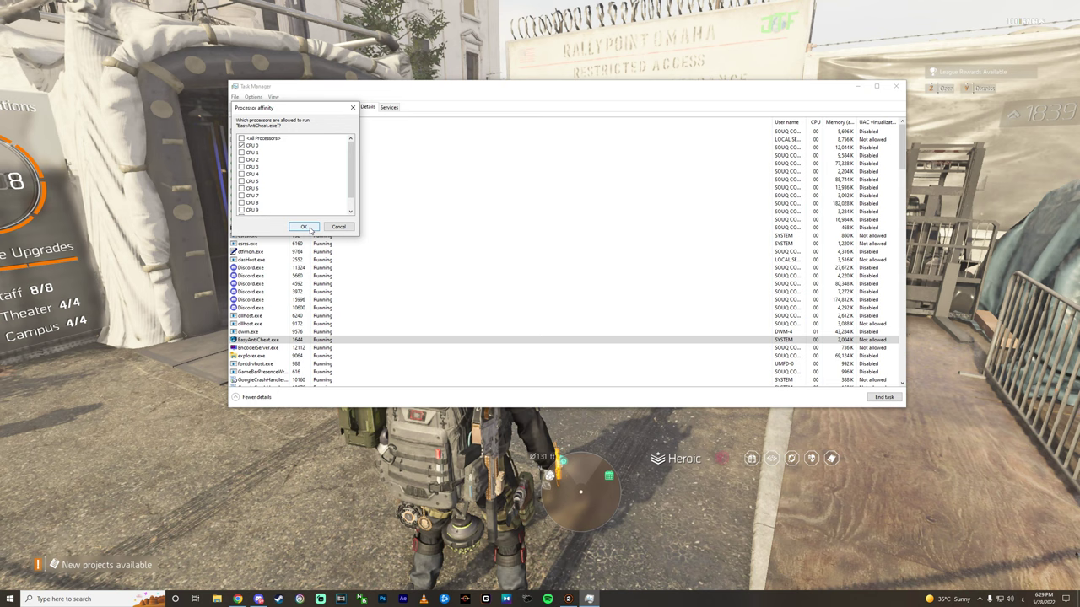
click(305, 228)
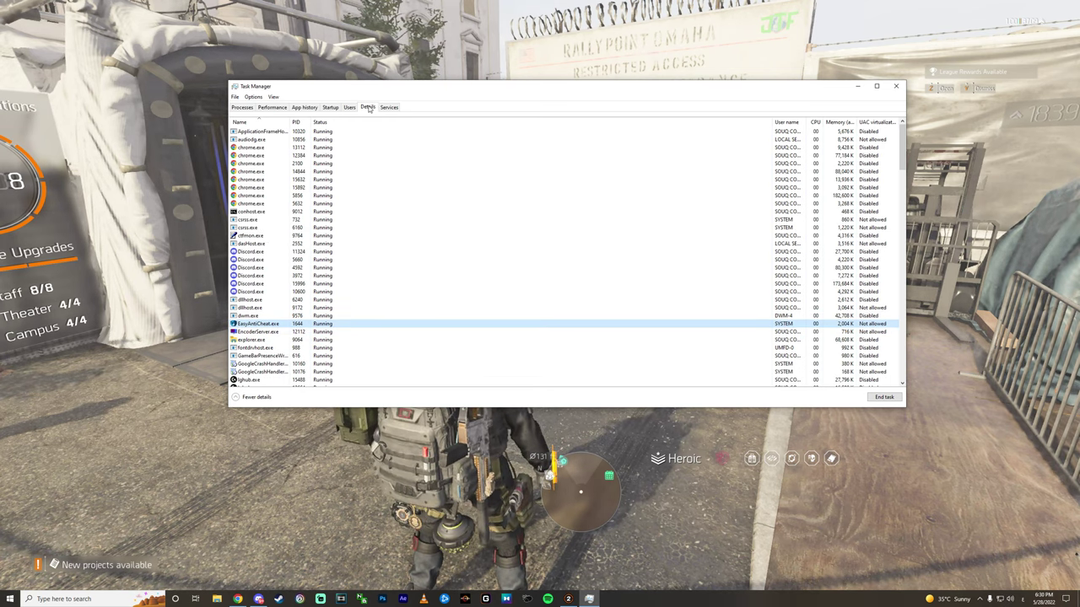
key(alt+Tab)
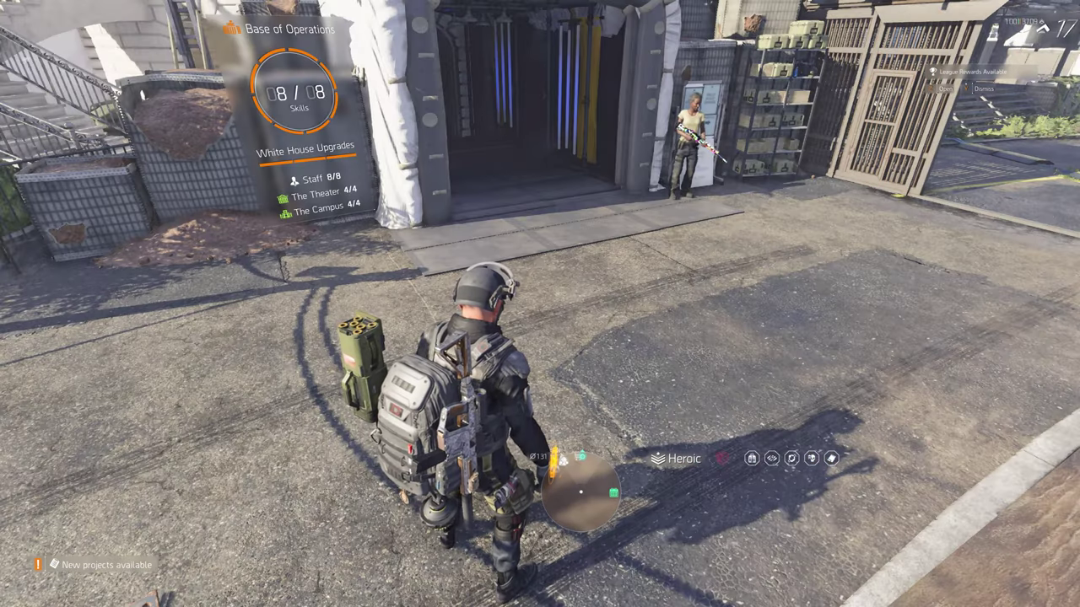